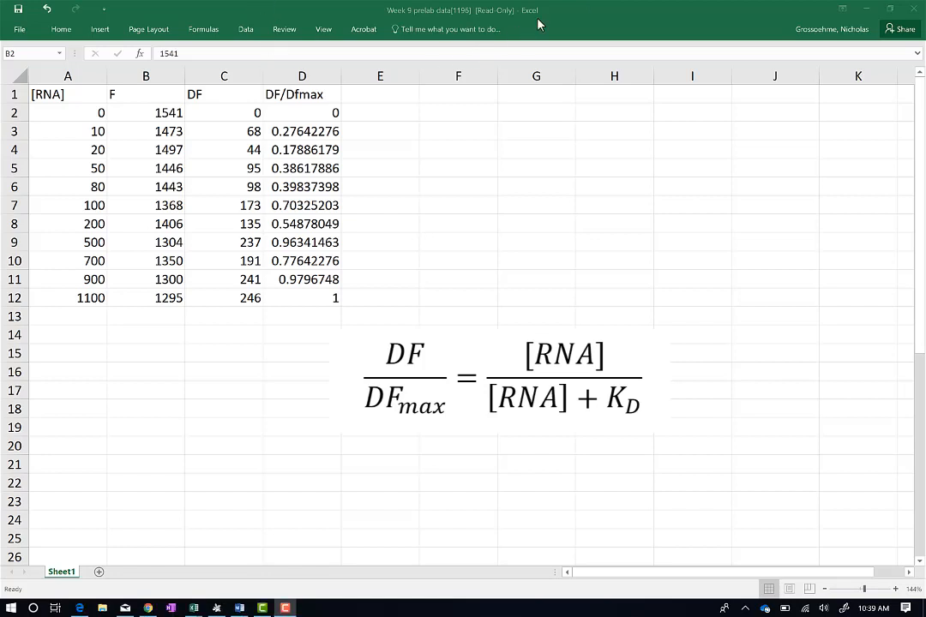
- Label cell I1 as KD and enter 10 in I2 as the trial value
{"action": "left_click", "coordinate": [675, 97]}
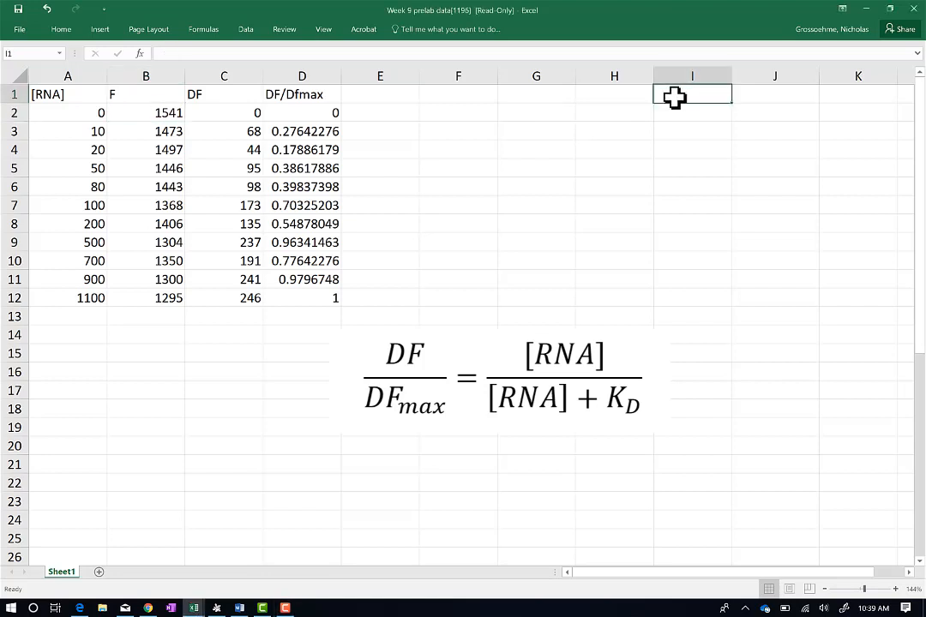
{"action": "type", "text": "KD"}
{"action": "key", "text": "Return"}
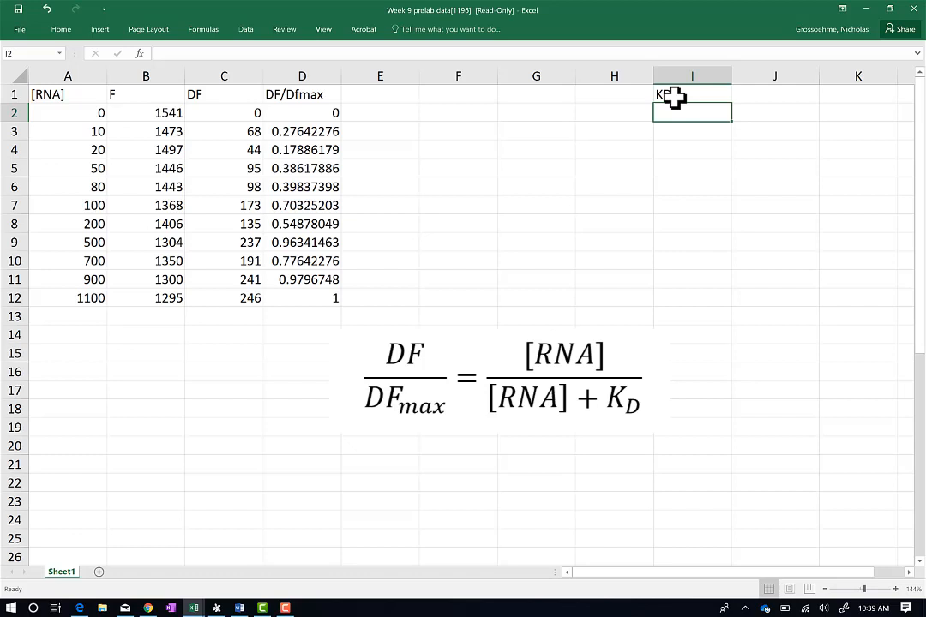
{"action": "type", "text": "10"}
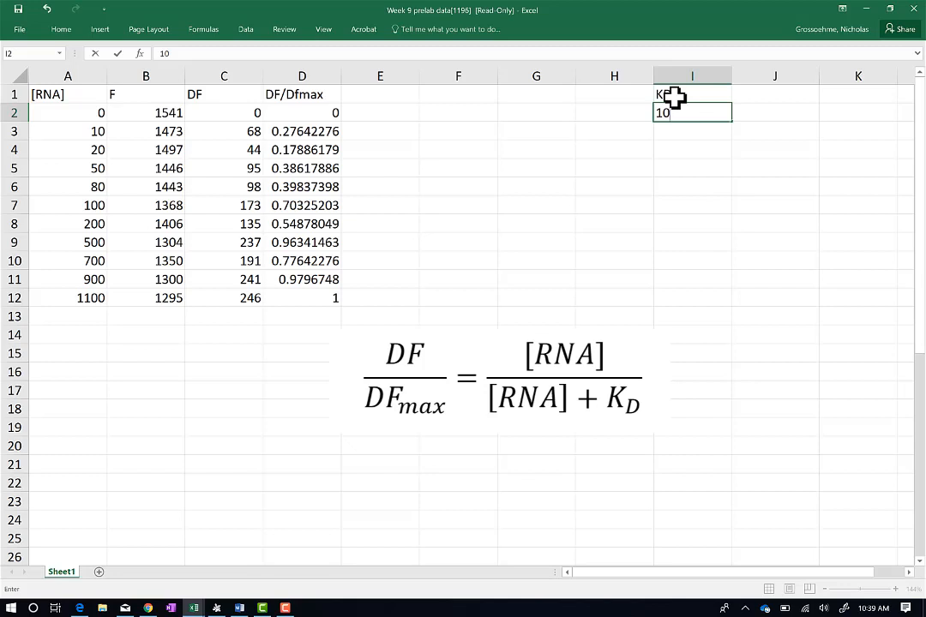
{"action": "key", "text": "Return"}
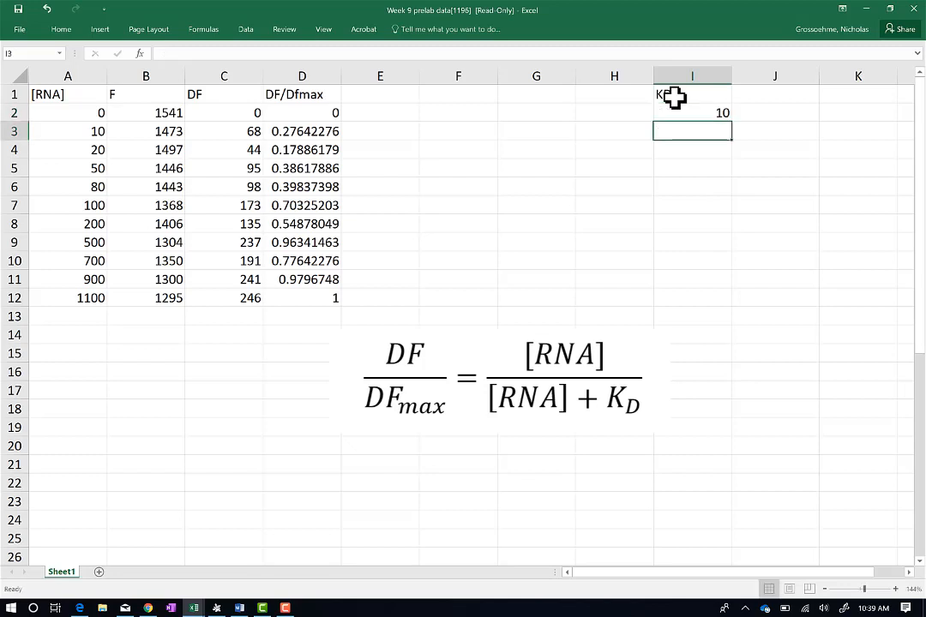
{"action": "left_click", "coordinate": [692, 112]}
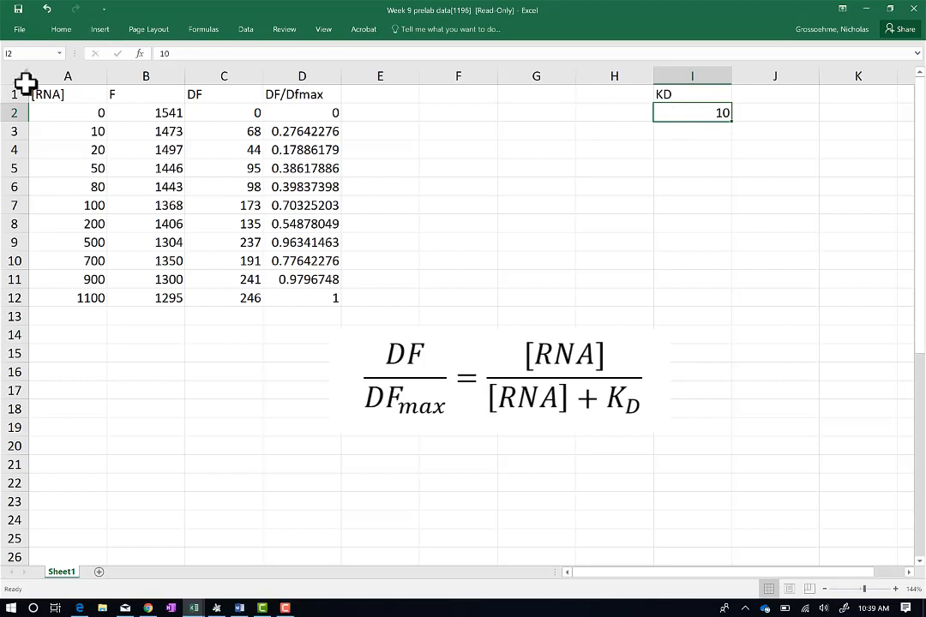
- Add the heading Calculated in cell E1, beside the DF/Dfmax column
{"action": "left_click", "coordinate": [58, 118]}
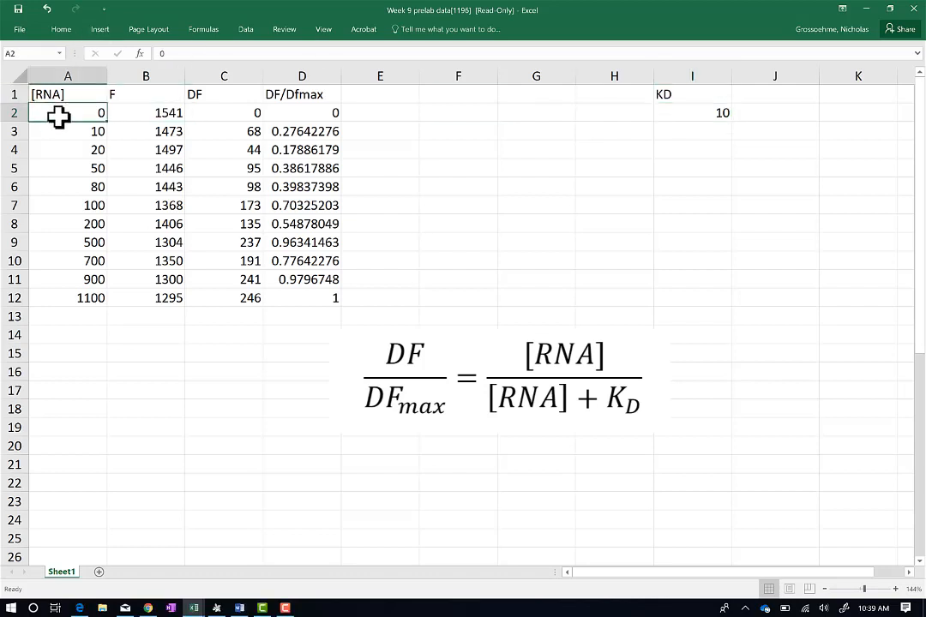
{"action": "left_click", "coordinate": [393, 97]}
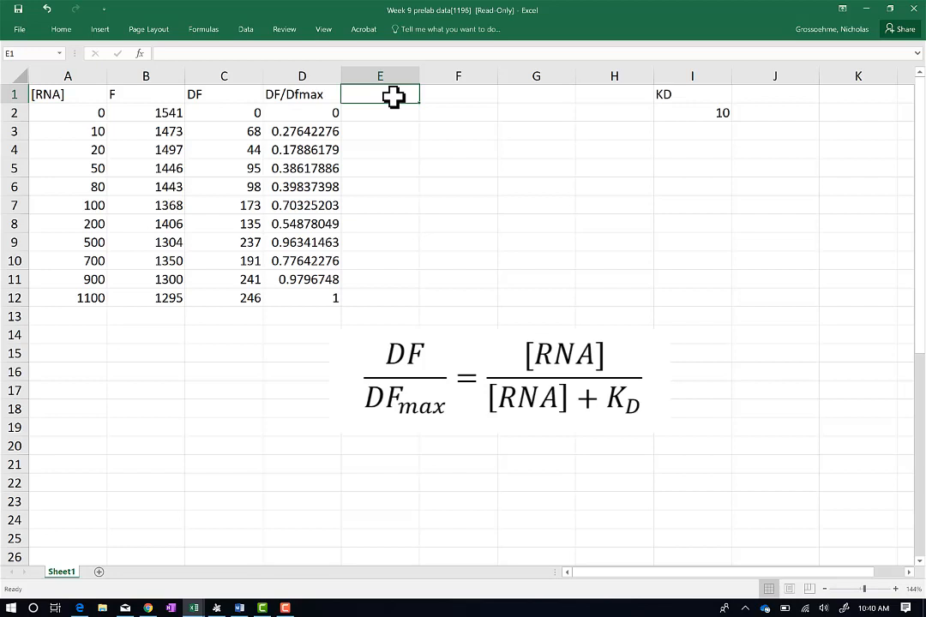
{"action": "type", "text": "Calc"}
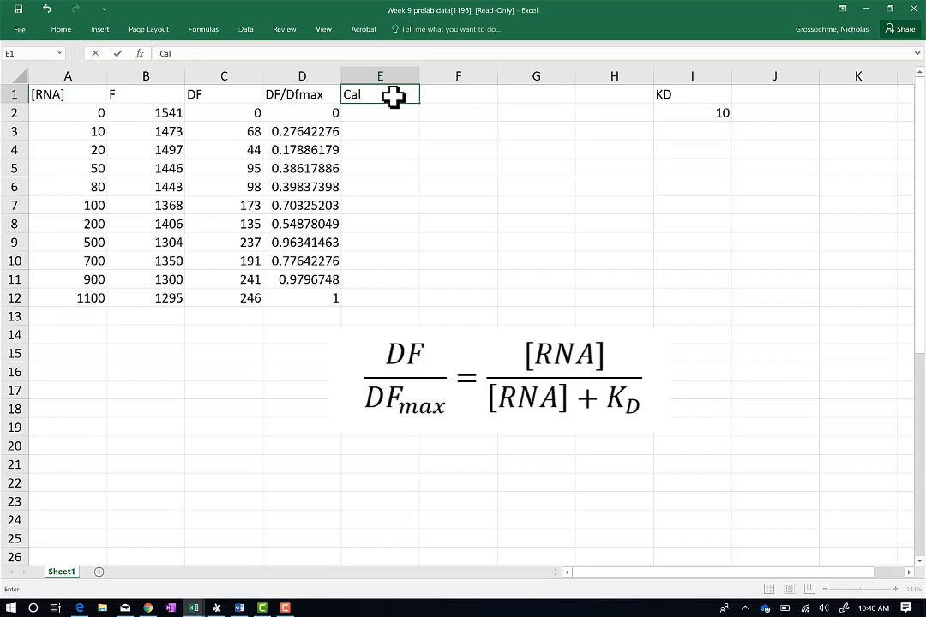
{"action": "type", "text": "ulated"}
{"action": "key", "text": "Return"}
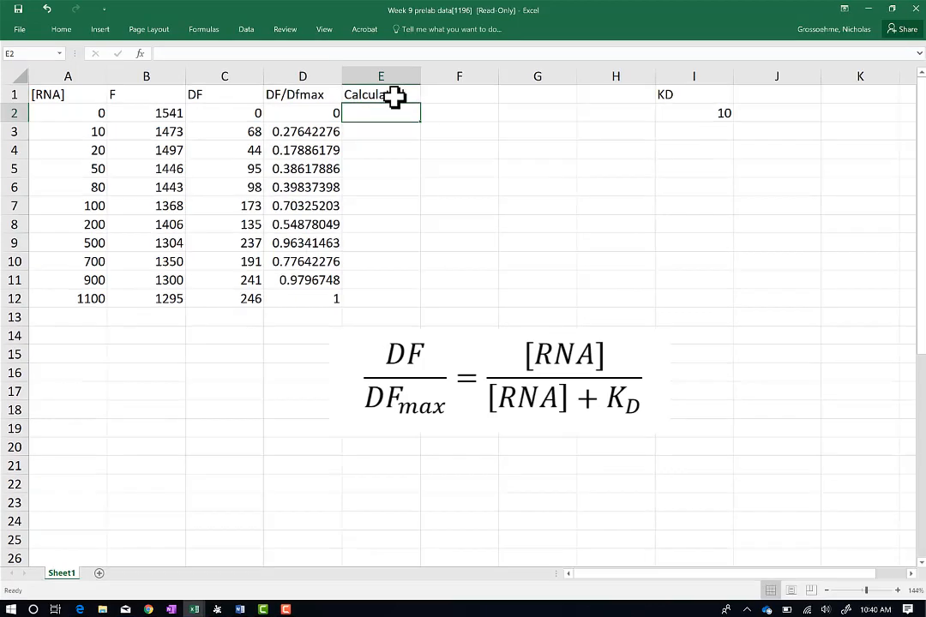
- Enter the binding formula =A2/(A2+I2) in cell E2 of the Calculated column
{"action": "type", "text": "="}
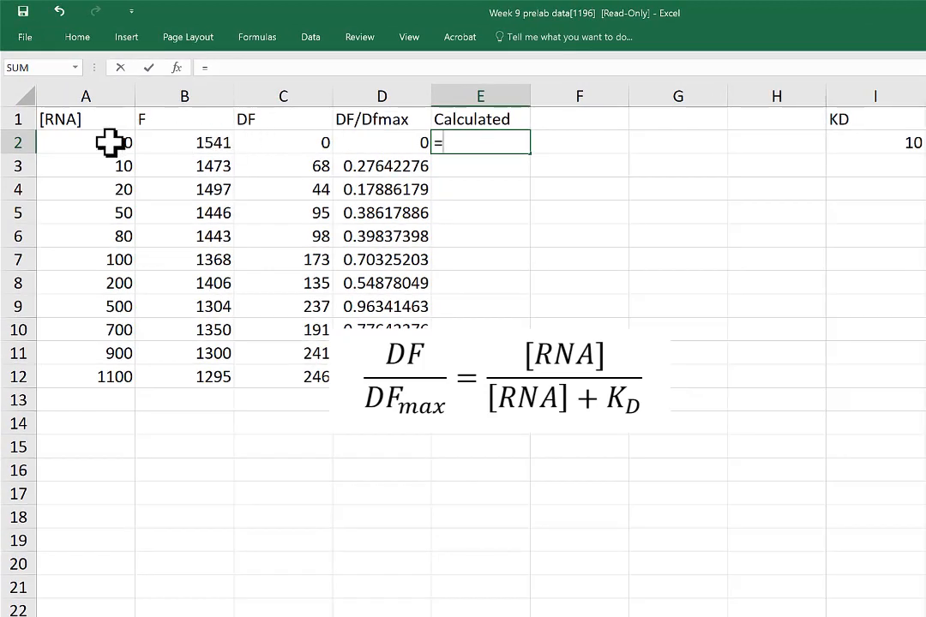
{"action": "left_click", "coordinate": [109, 143]}
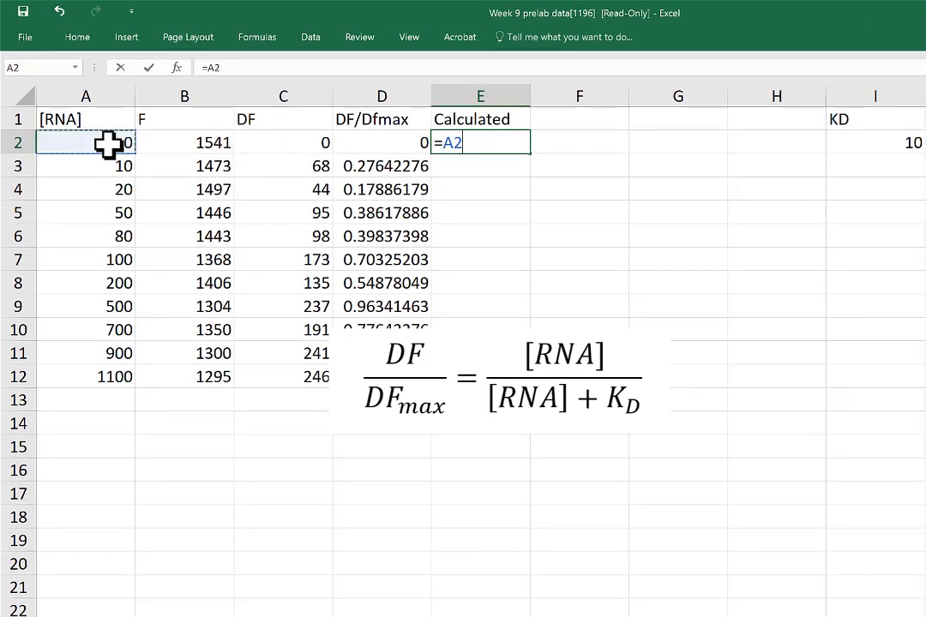
{"action": "type", "text": "/("}
{"action": "left_click", "coordinate": [107, 144]}
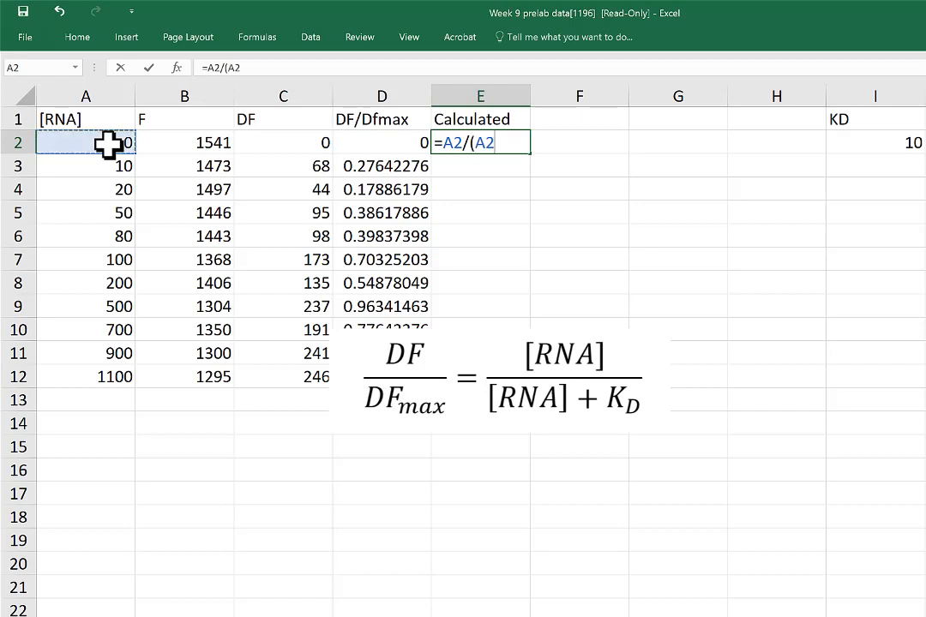
{"action": "type", "text": "+"}
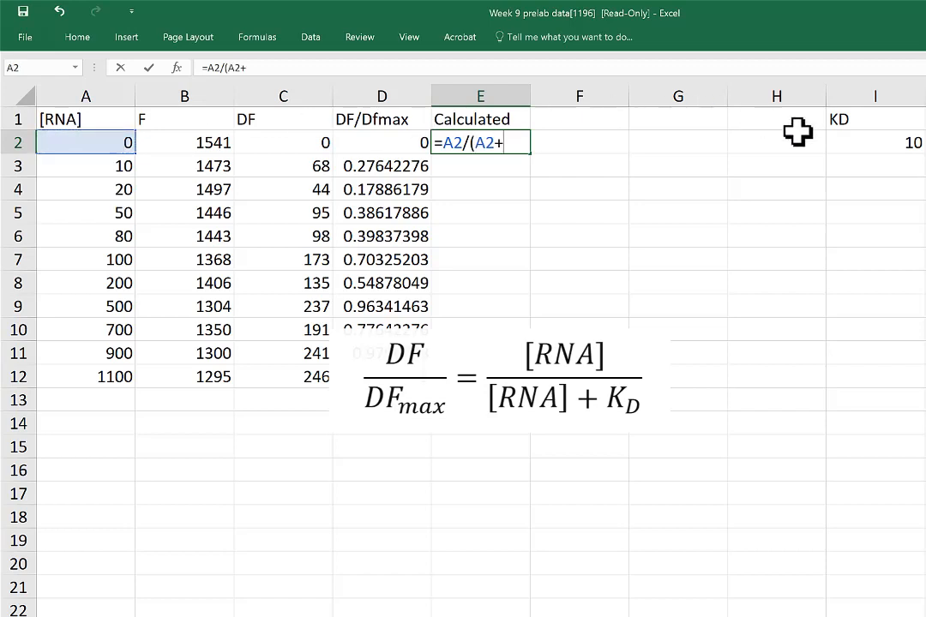
{"action": "left_click", "coordinate": [860, 141]}
{"action": "type", "text": ")"}
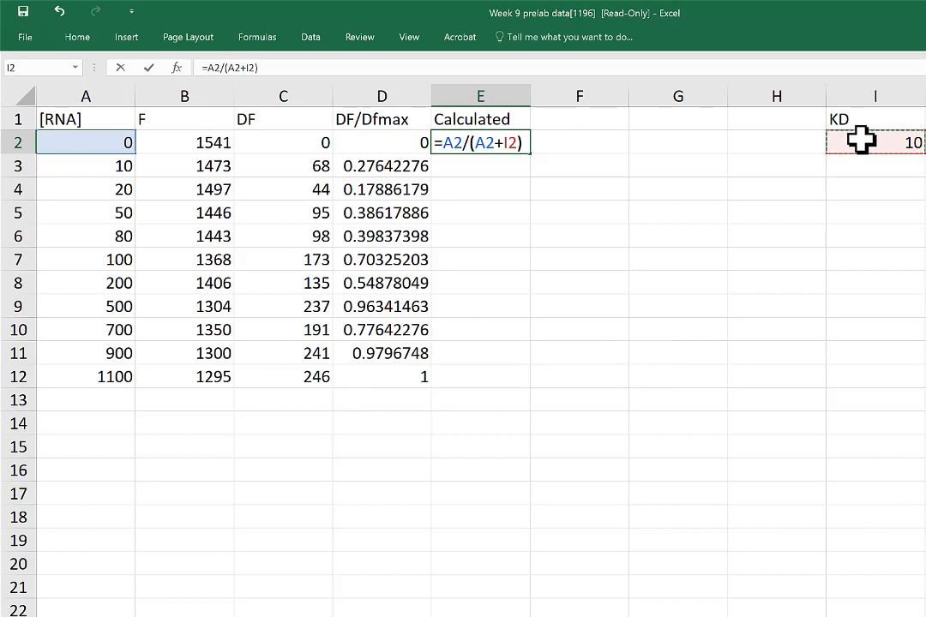
{"action": "key", "text": "Return"}
- Lock the row of the KD reference in E2 so the formula reads =A2/(A2+I$2)
{"action": "key", "text": "Up"}
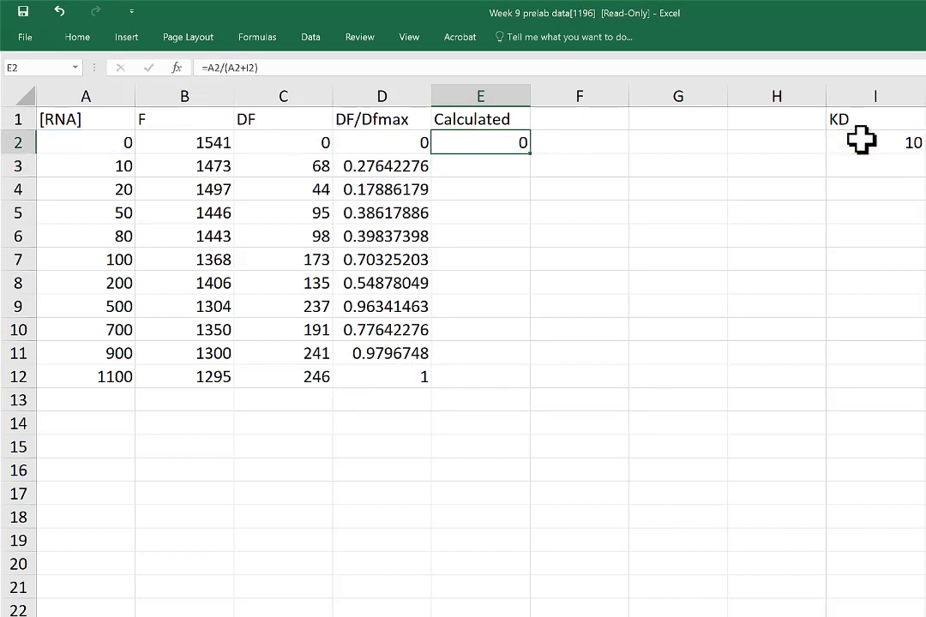
{"action": "key", "text": "F2"}
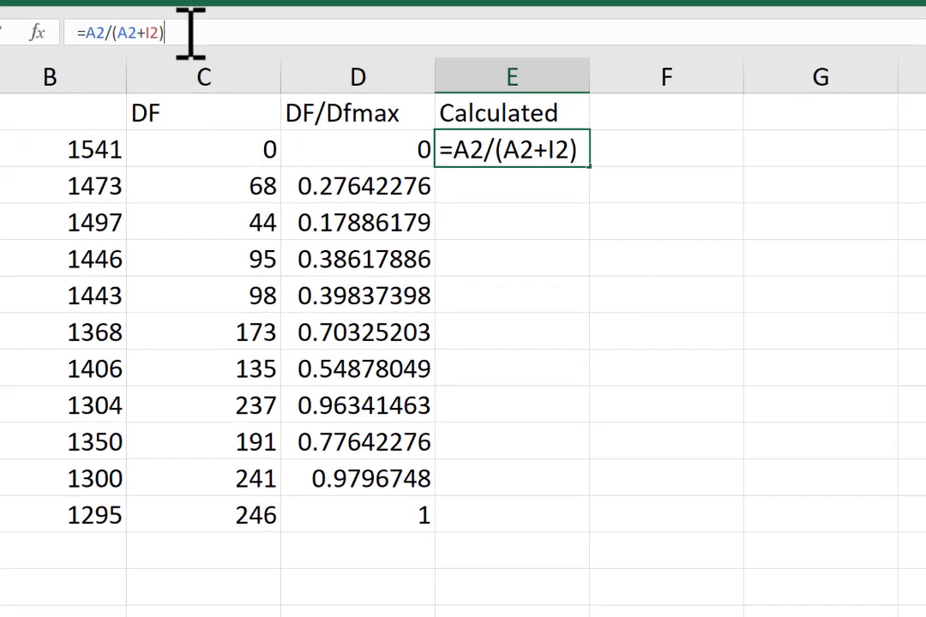
{"action": "left_click", "coordinate": [149, 32]}
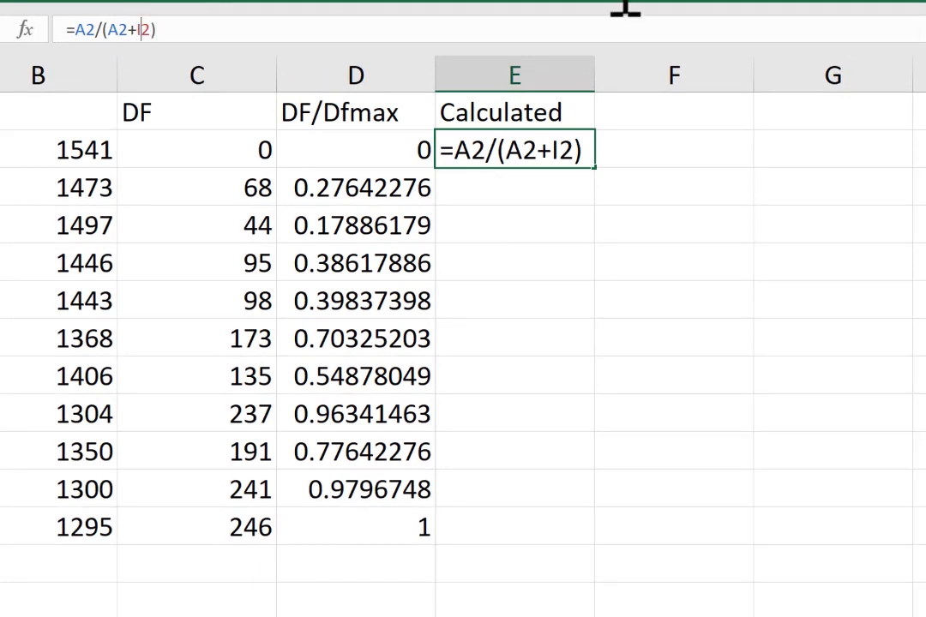
{"action": "type", "text": "$"}
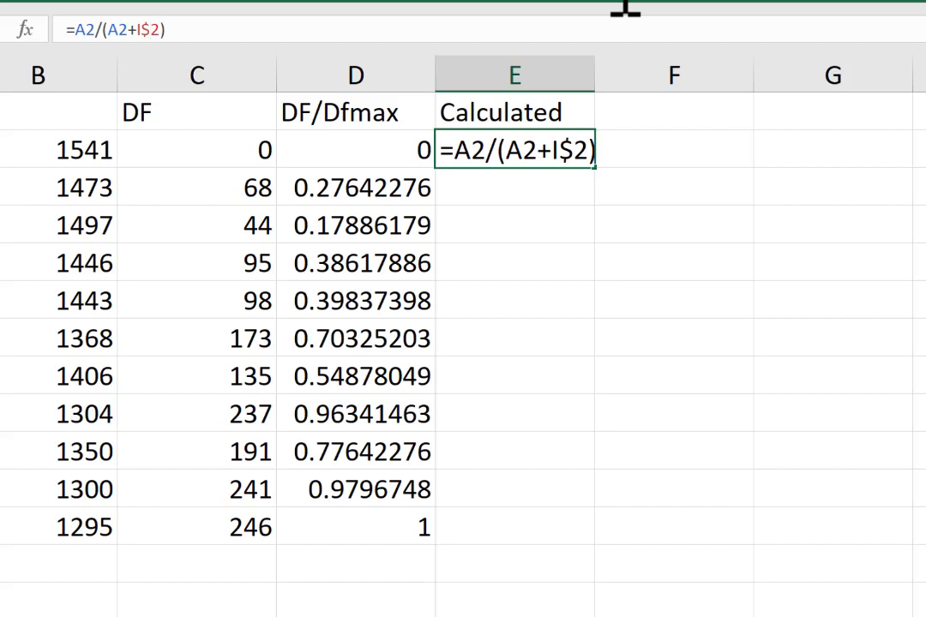
{"action": "key", "text": "Return"}
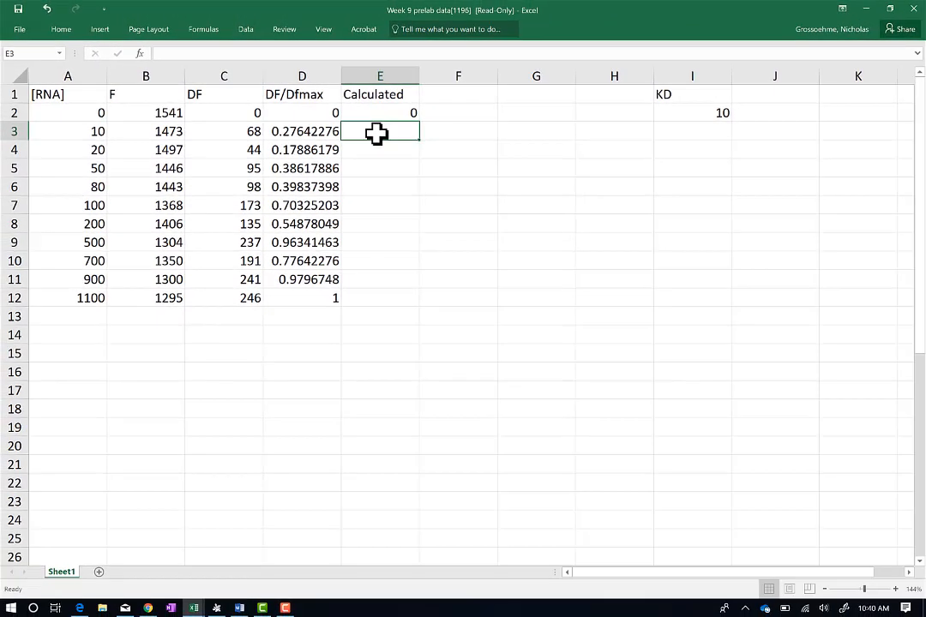
{"action": "key", "text": "Left"}
{"action": "key", "text": "Left"}
{"action": "key", "text": "Left"}
{"action": "key", "text": "Left"}
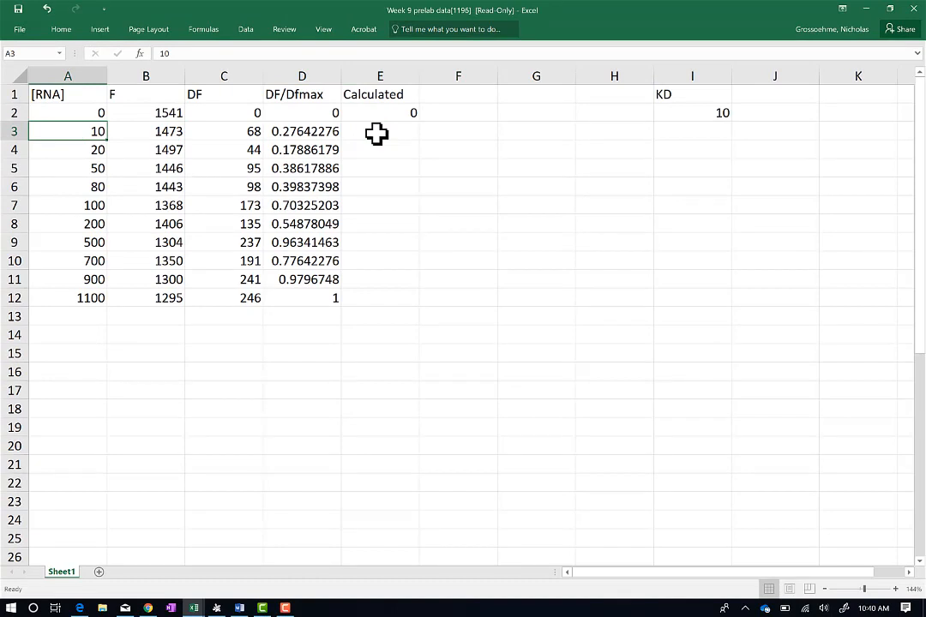
{"action": "key", "text": "Down"}
{"action": "key", "text": "Down"}
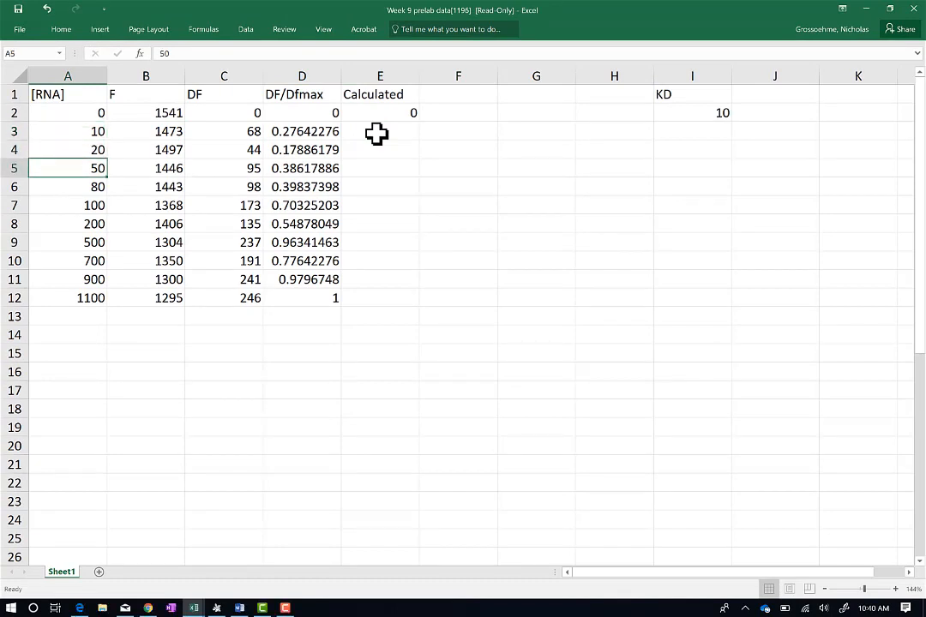
{"action": "key", "text": "Down"}
- Fill the E2 formula down the Calculated column through E12
{"action": "left_click", "coordinate": [378, 133]}
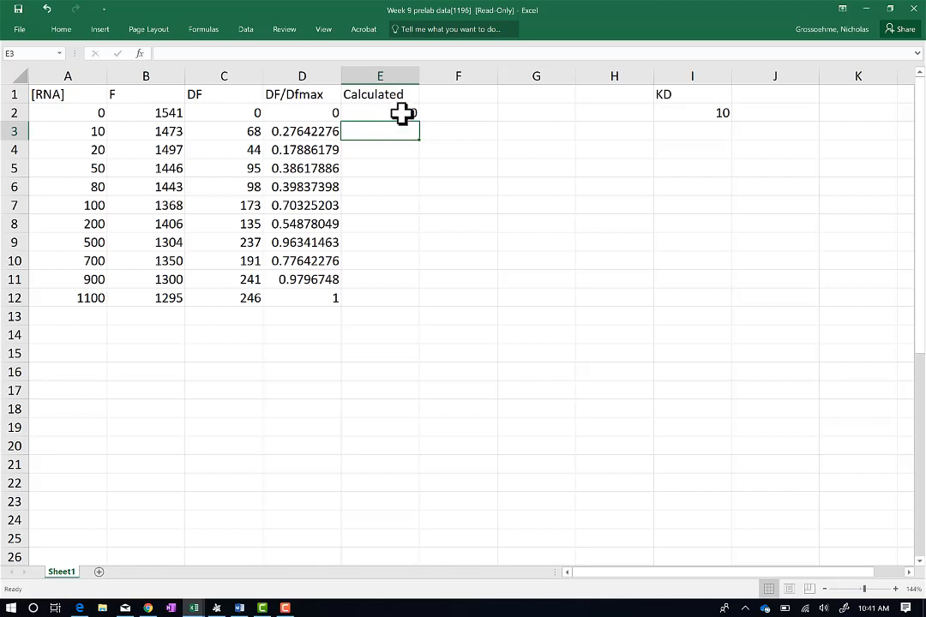
{"action": "left_click", "coordinate": [401, 115]}
{"action": "left_click_drag", "start_coordinate": [425, 125], "coordinate": [403, 306]}
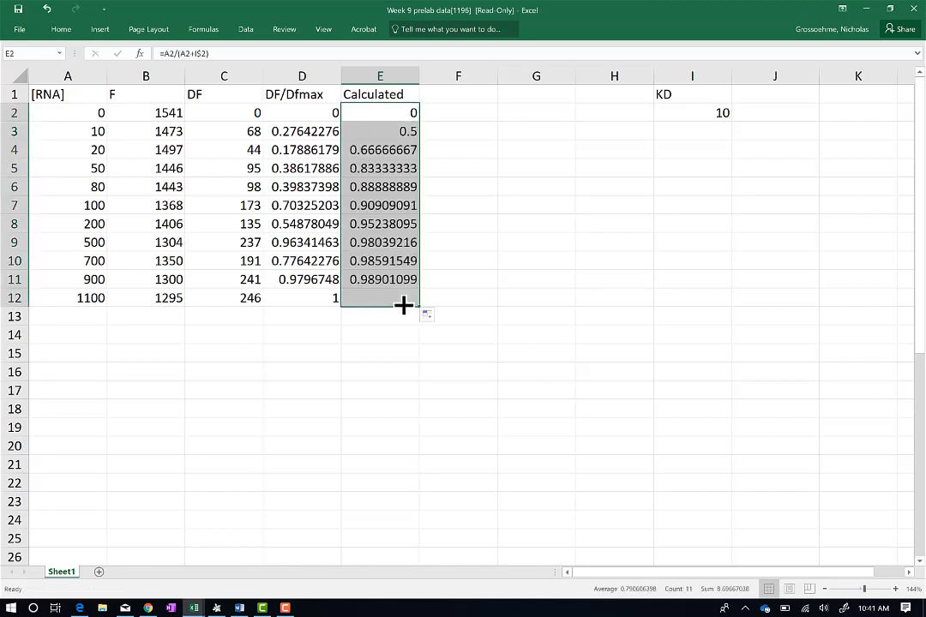
- Examine the formulas in E2 and E3 and the [RNA] and KD cells they reference
{"action": "left_click", "coordinate": [451, 113]}
{"action": "left_click", "coordinate": [397, 118]}
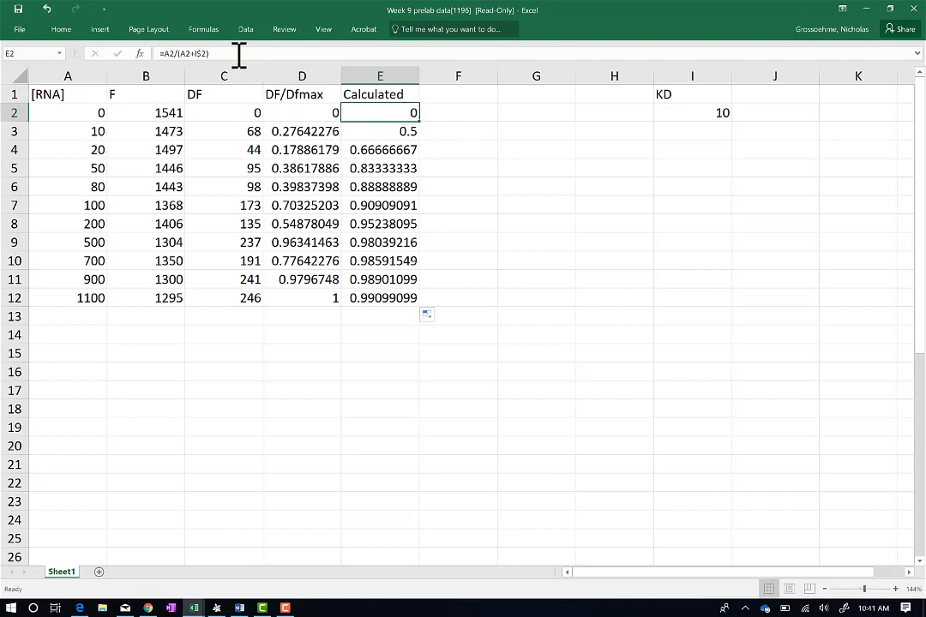
{"action": "left_click", "coordinate": [293, 52]}
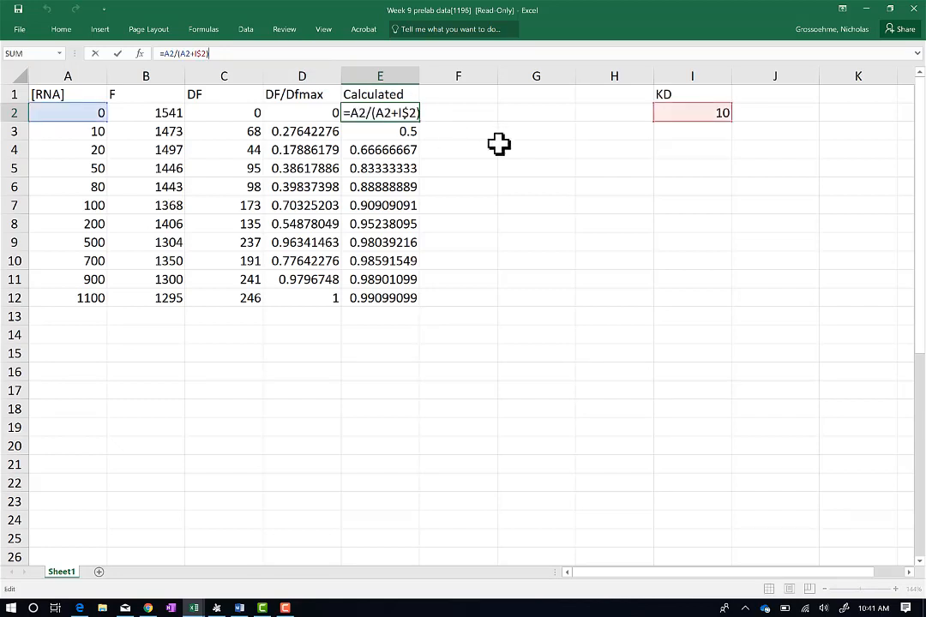
{"action": "key", "text": "Return"}
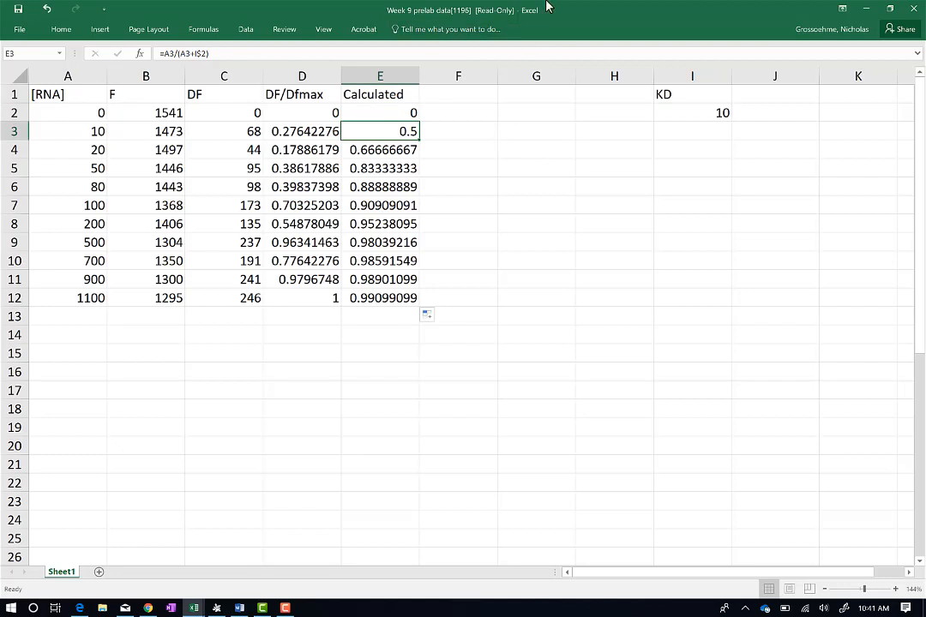
{"action": "left_click", "coordinate": [389, 51]}
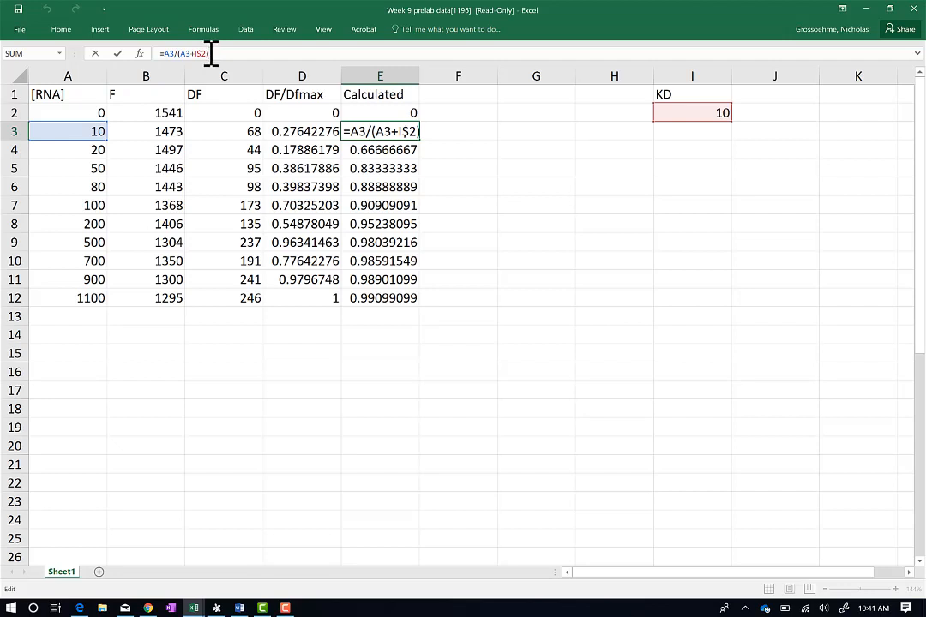
{"action": "key", "text": "ctrl+Return"}
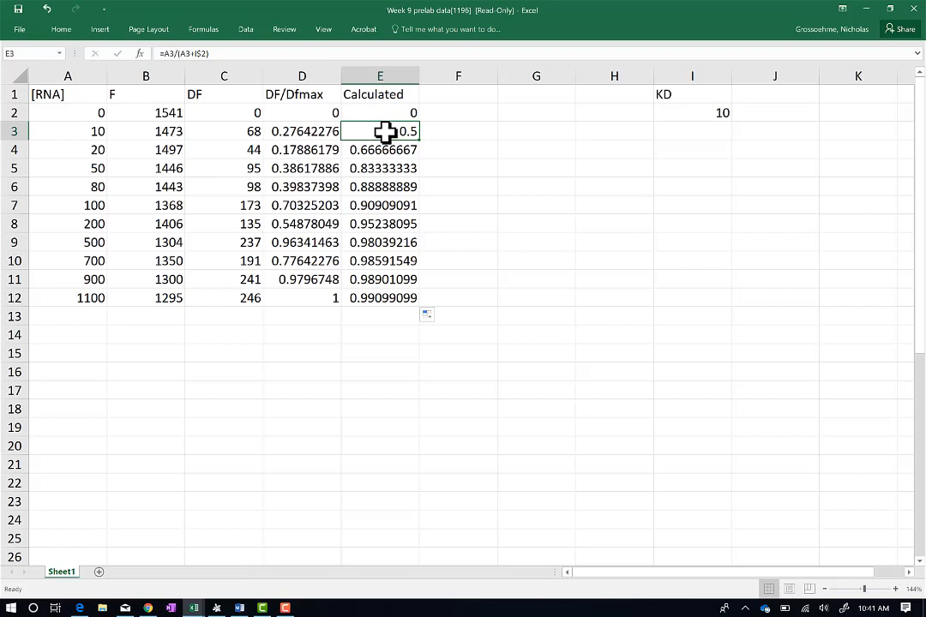
{"action": "left_click", "coordinate": [91, 129]}
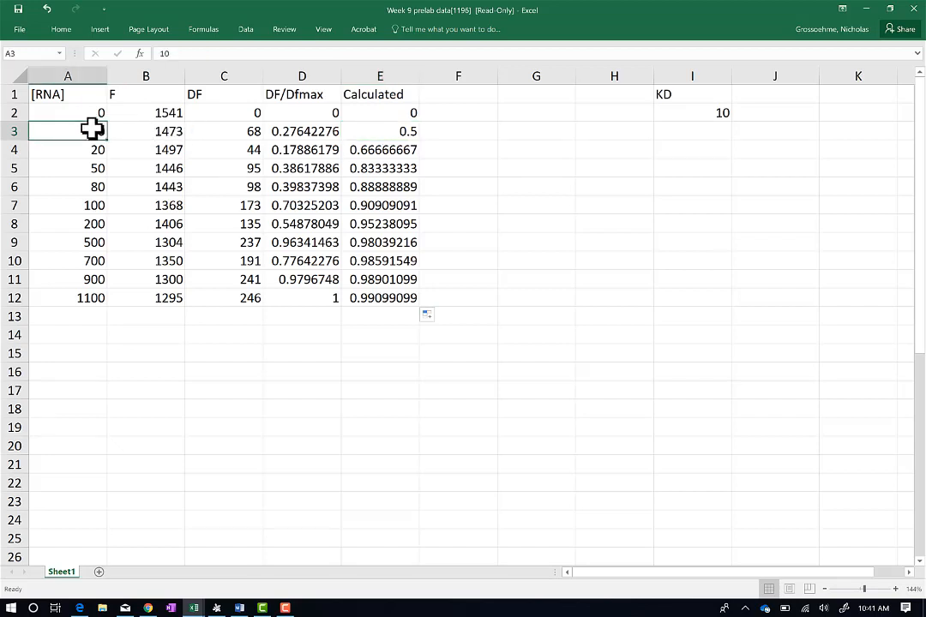
{"action": "left_click", "coordinate": [711, 115]}
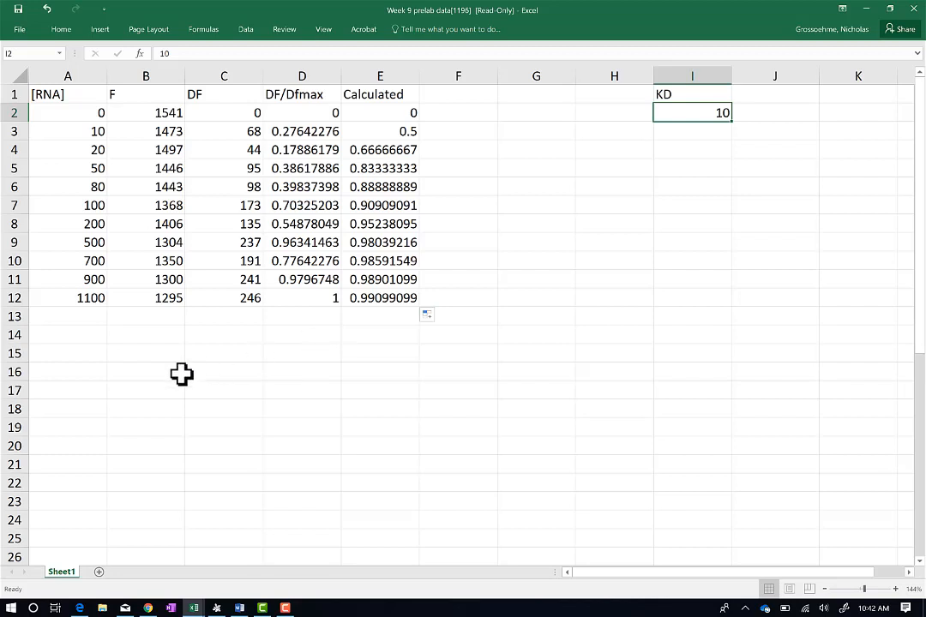
- Start a second table with the heading [RNA] in B17 and the reference =A2 in B18
{"action": "left_click", "coordinate": [146, 392]}
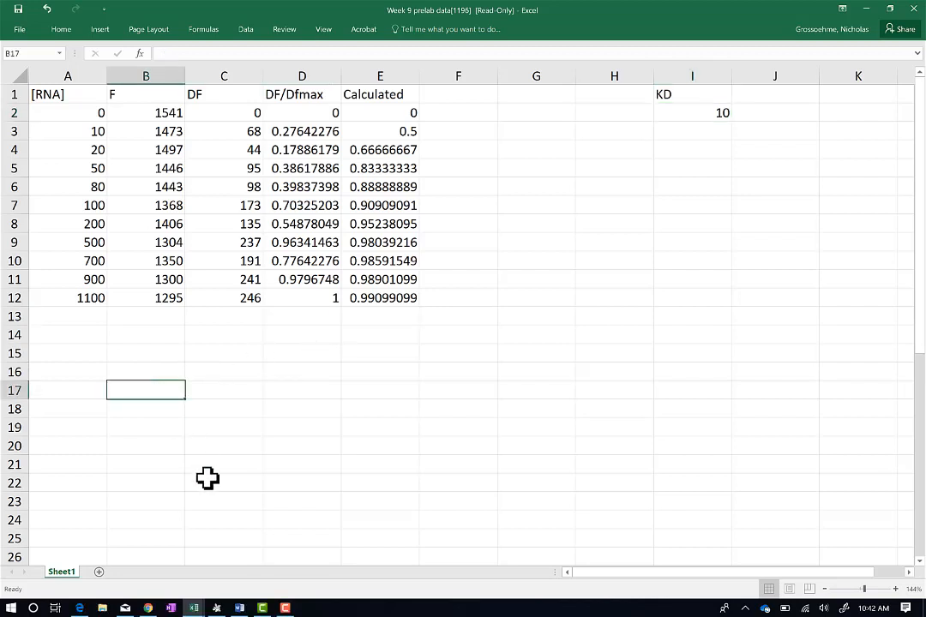
{"action": "type", "text": "[R"}
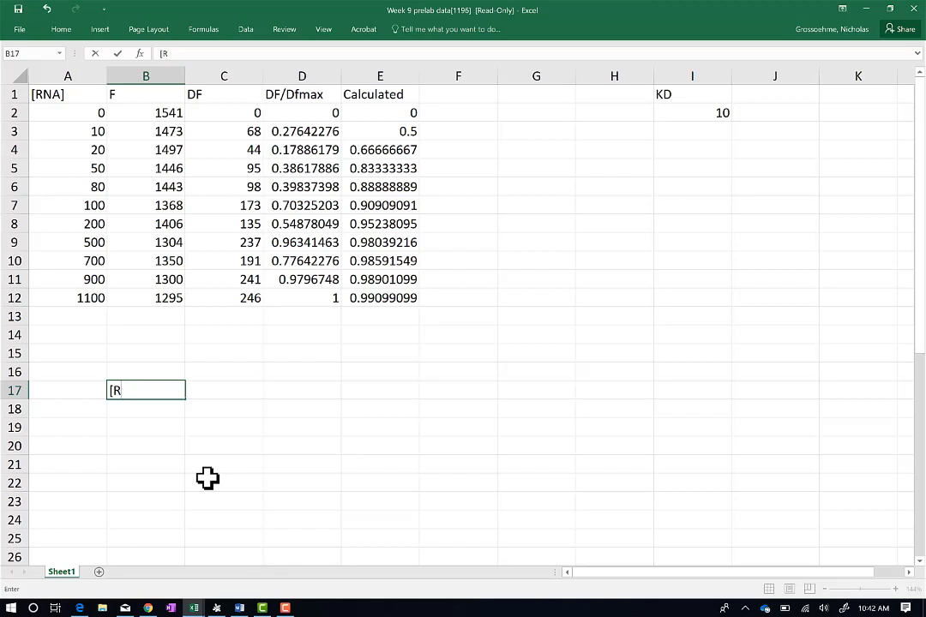
{"action": "type", "text": "N A"}
{"action": "key", "text": "Return"}
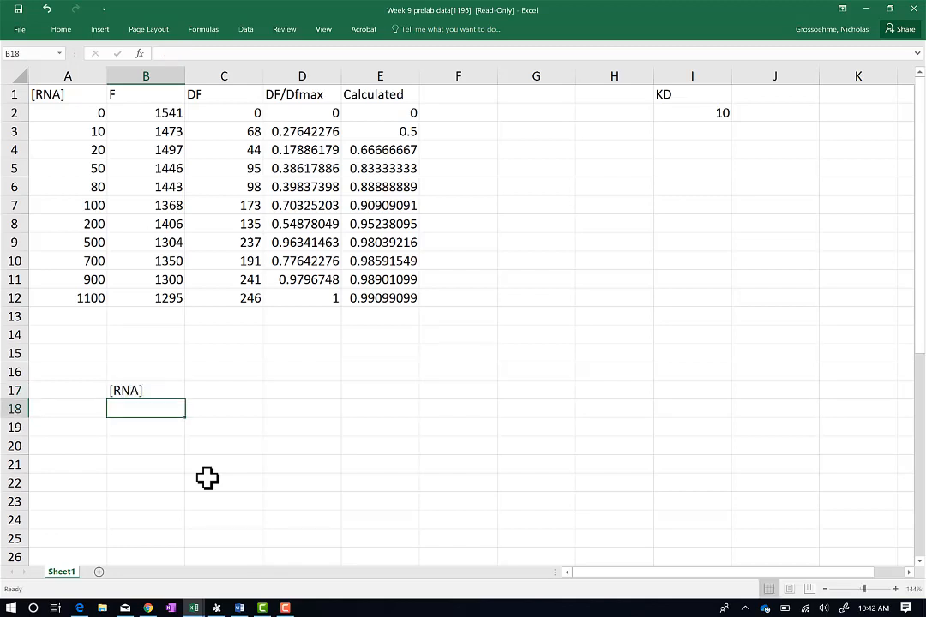
{"action": "type", "text": "="}
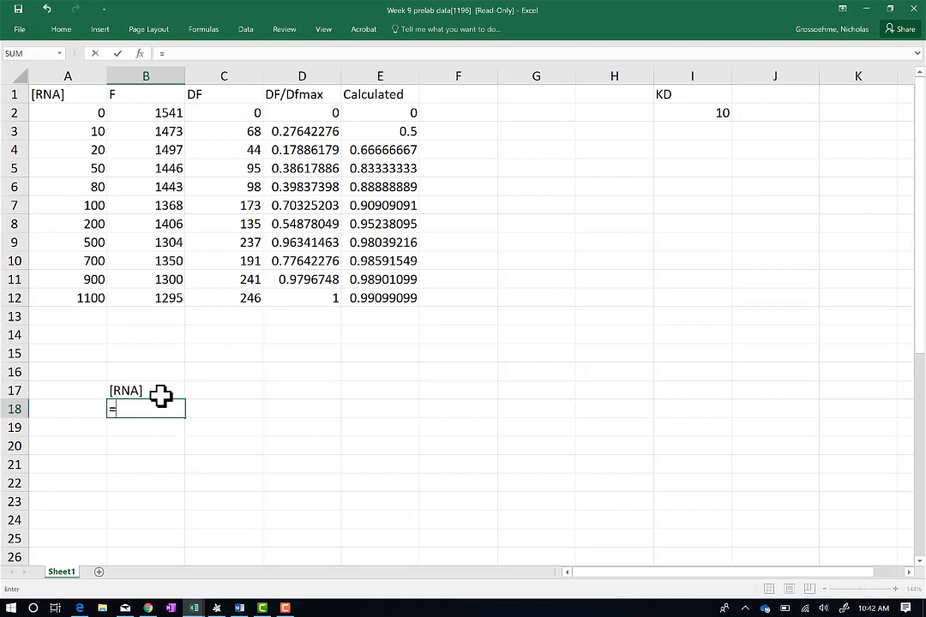
{"action": "left_click", "coordinate": [89, 113]}
{"action": "key", "text": "Return"}
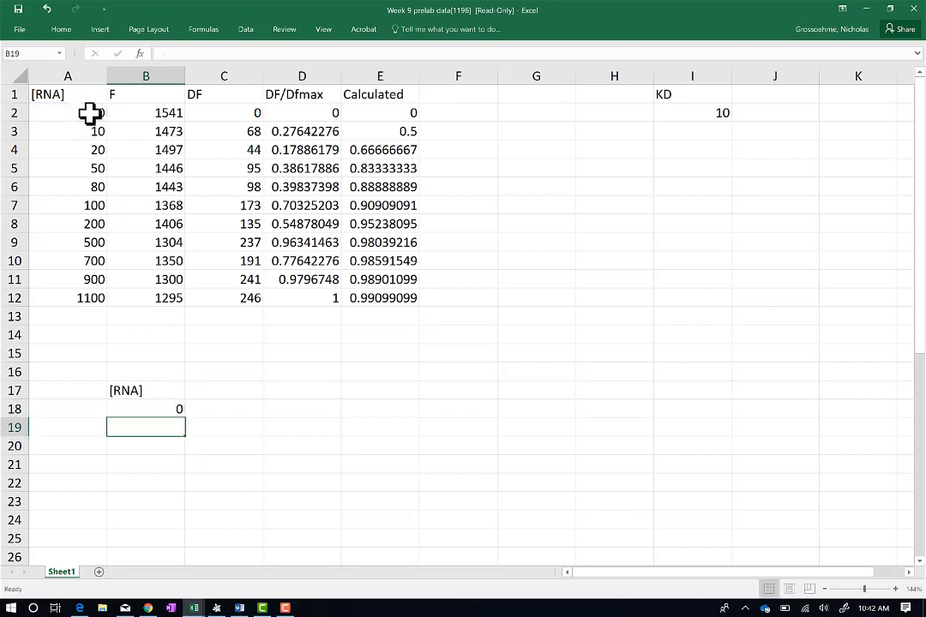
- Add the headings Experimental in C17 and Calculated in D17 to the second table
{"action": "key", "text": "Up"}
{"action": "key", "text": "Up"}
{"action": "key", "text": "Right"}
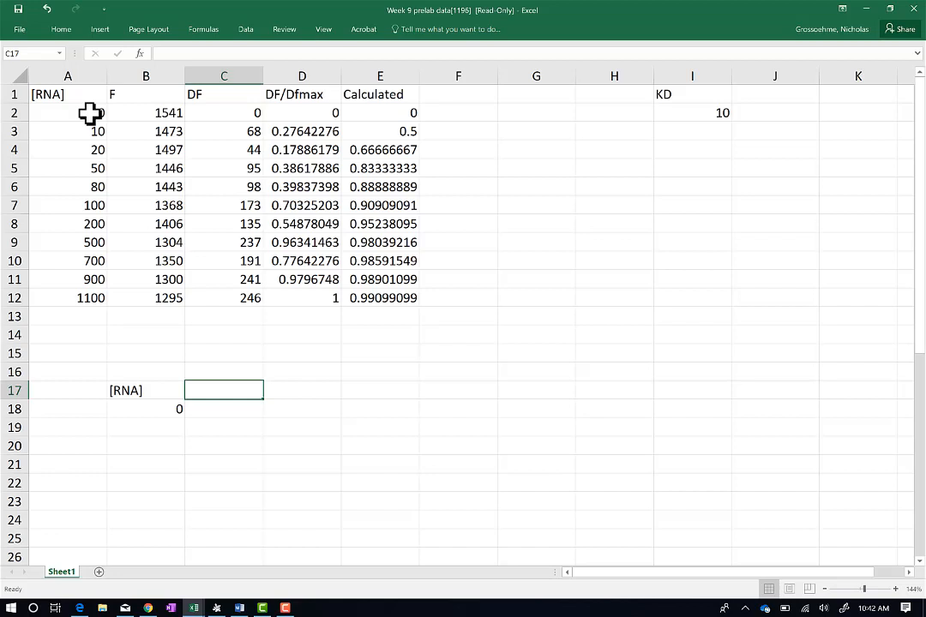
{"action": "key", "text": "BackSpace"}
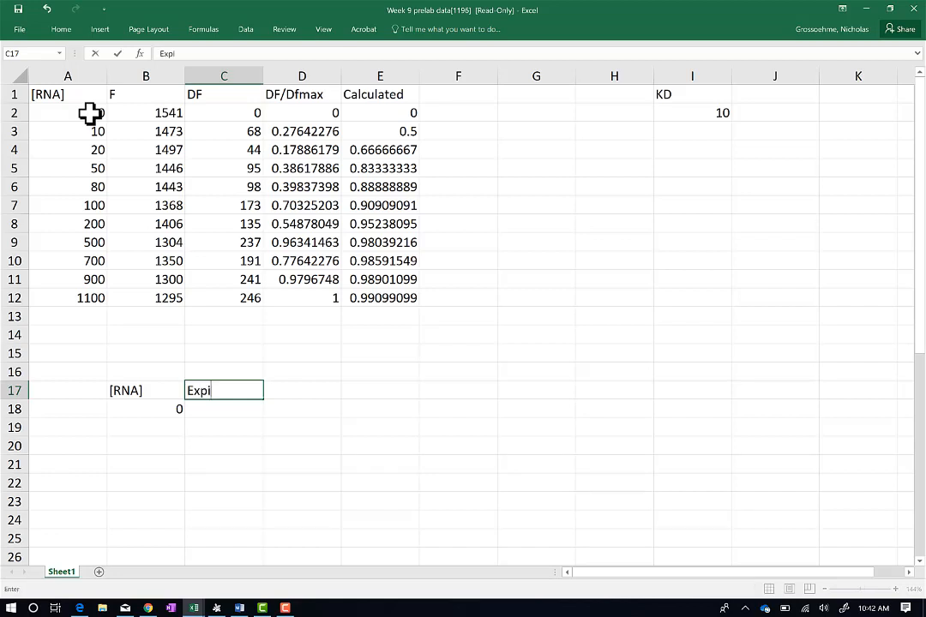
{"action": "type", "text": "Expi"}
{"action": "key", "text": "BackSpace"}
{"action": "type", "text": "erimental"}
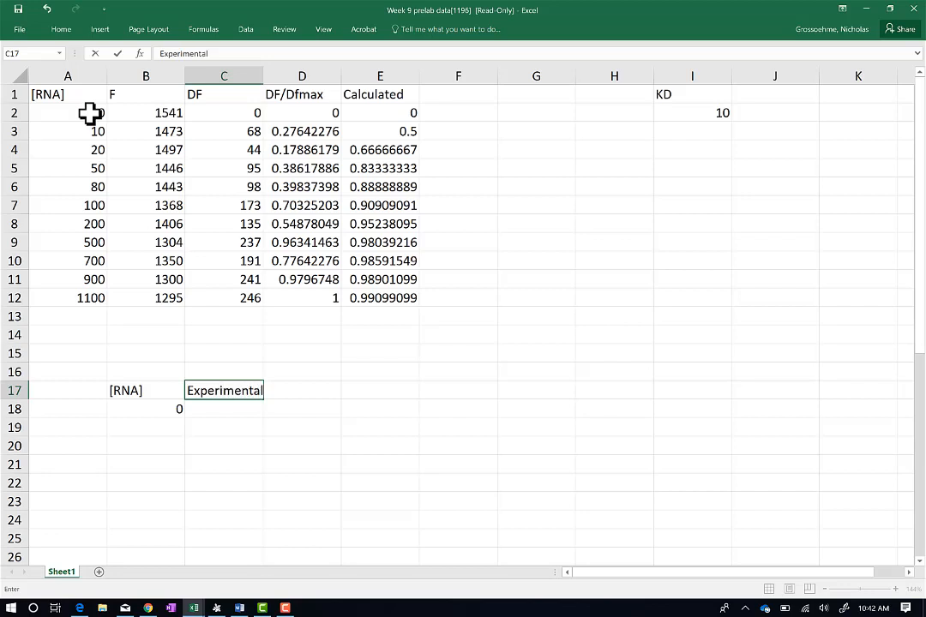
{"action": "key", "text": "Return"}
{"action": "key", "text": "Up"}
{"action": "key", "text": "Right"}
{"action": "type", "text": "C"}
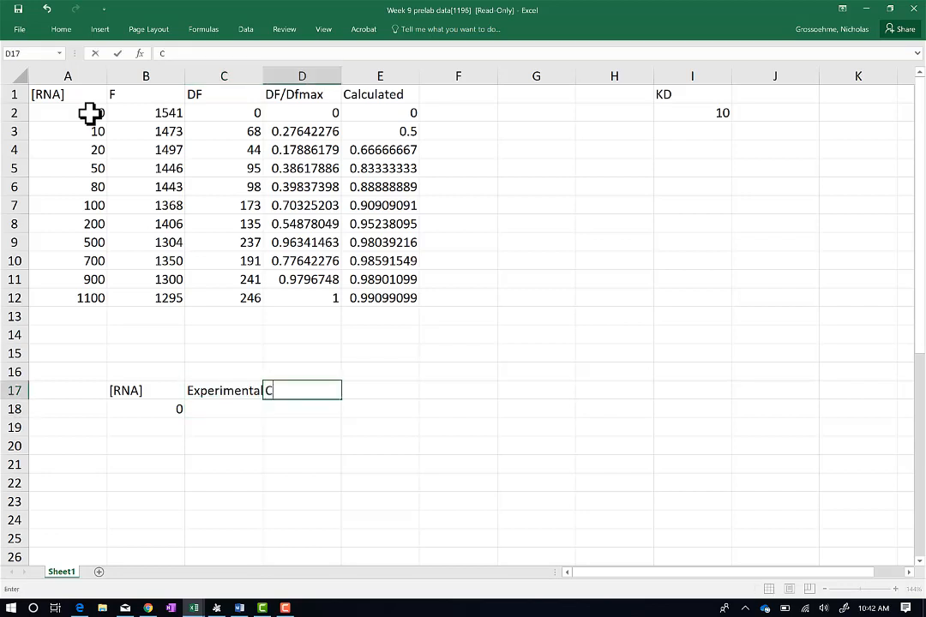
{"action": "type", "text": "alculated"}
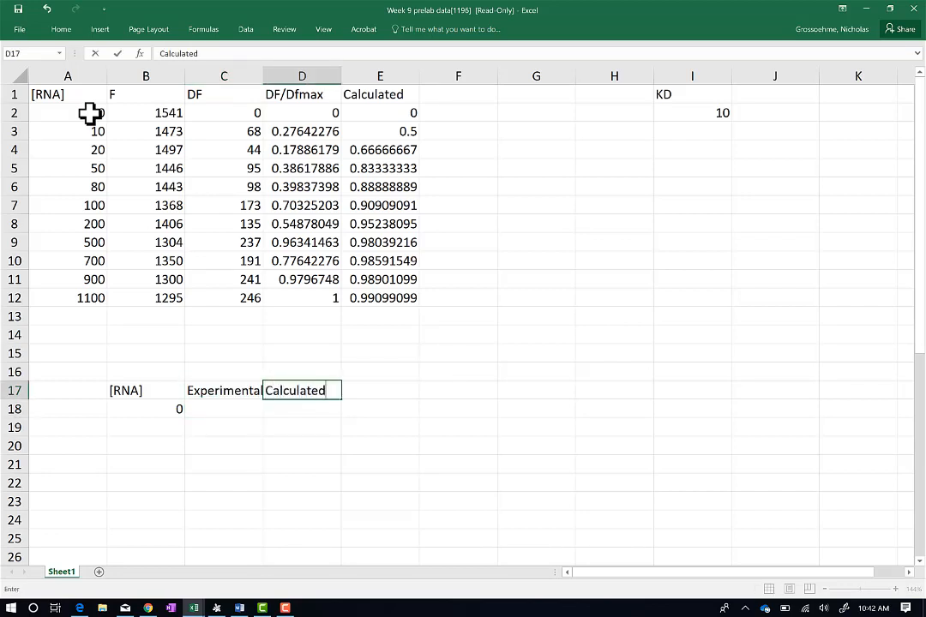
{"action": "key", "text": "Return"}
- Link the first row of the second table with =D2 in C18 and =E2 in D18
{"action": "key", "text": "Left"}
{"action": "type", "text": "="}
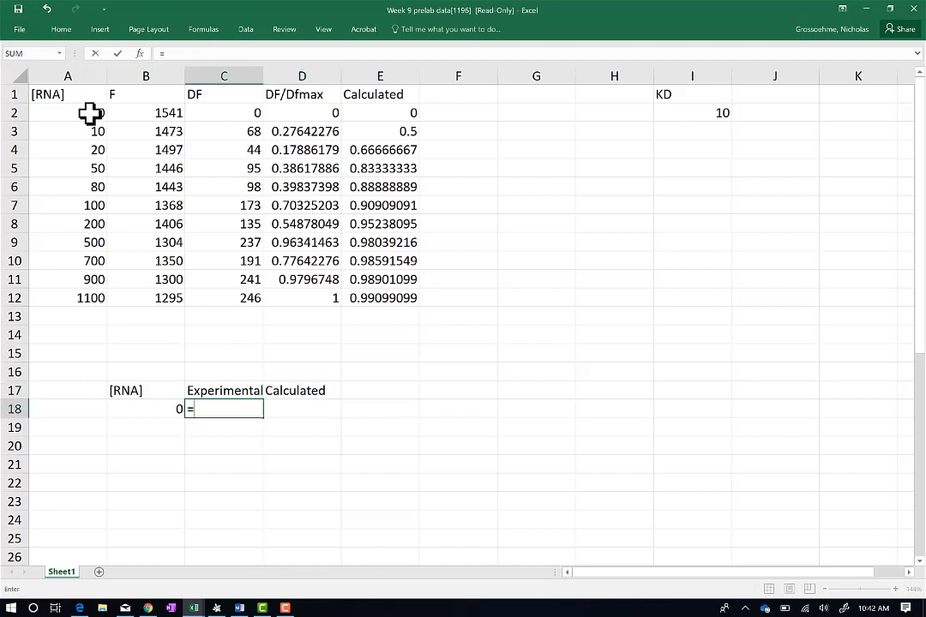
{"action": "left_click", "coordinate": [309, 112]}
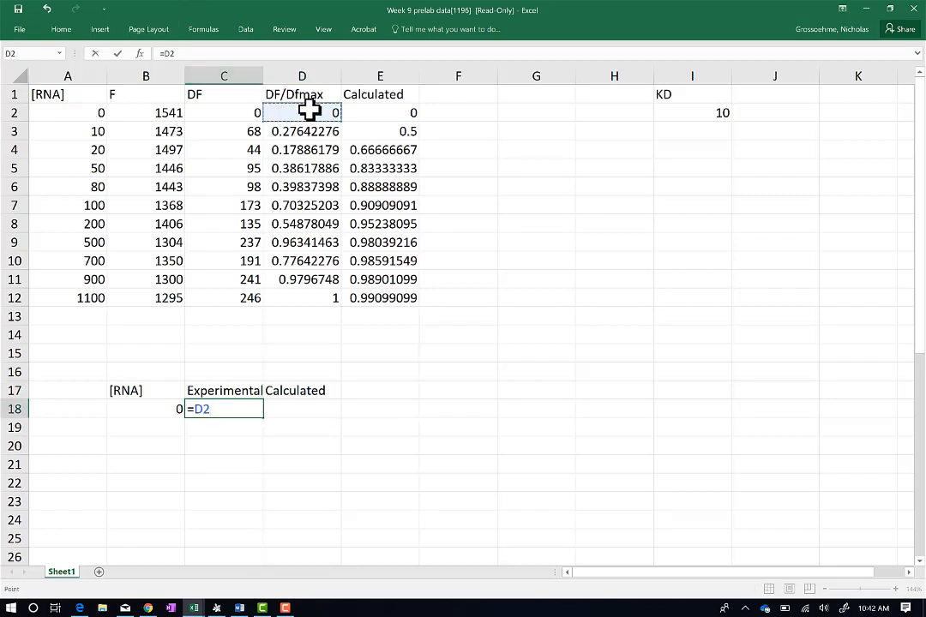
{"action": "key", "text": "Return"}
{"action": "left_click", "coordinate": [302, 409]}
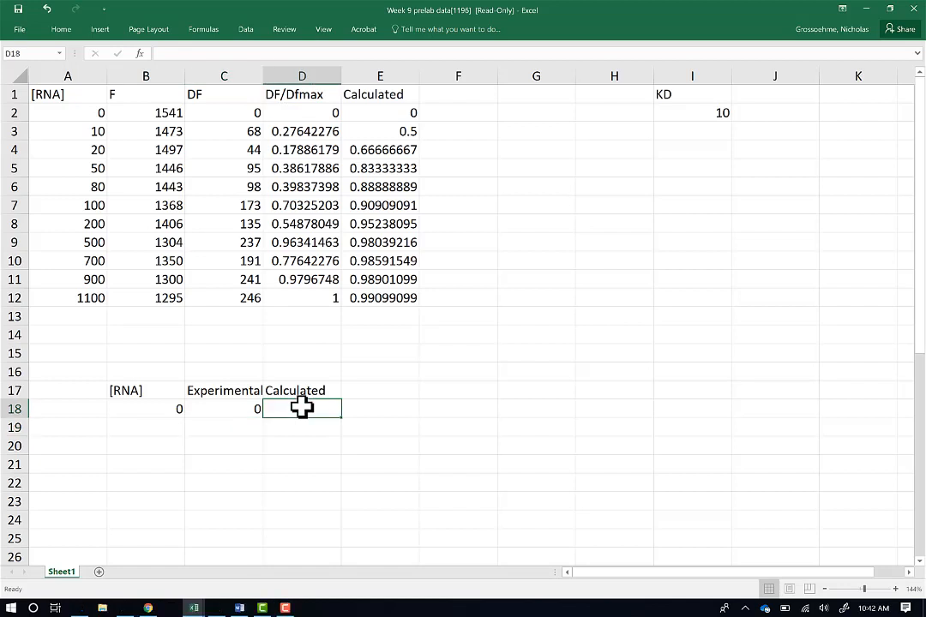
{"action": "type", "text": "="}
{"action": "left_click", "coordinate": [399, 112]}
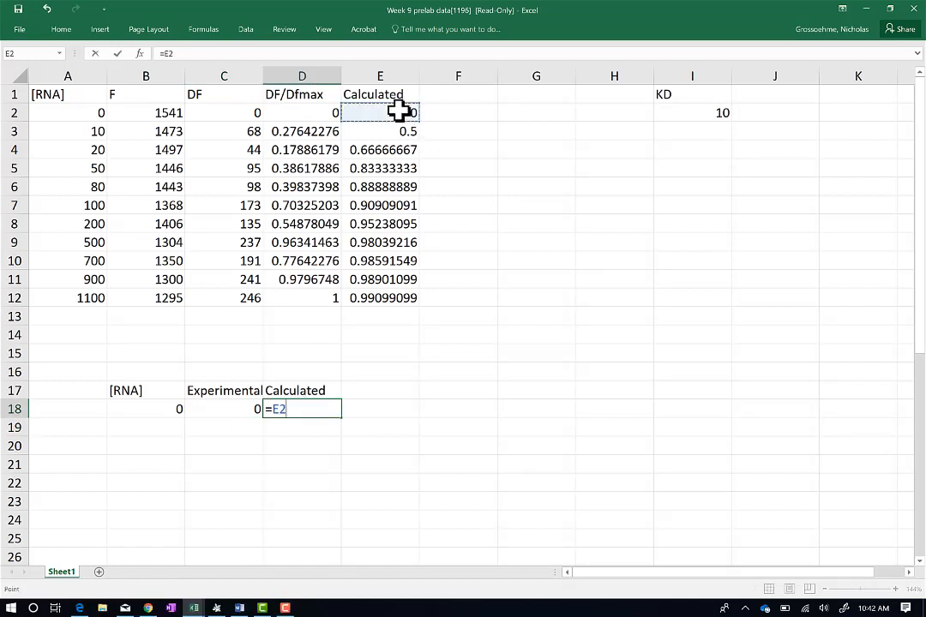
{"action": "key", "text": "Return"}
- Fill the references in B18:D18 down through row 28
{"action": "left_click", "coordinate": [162, 409]}
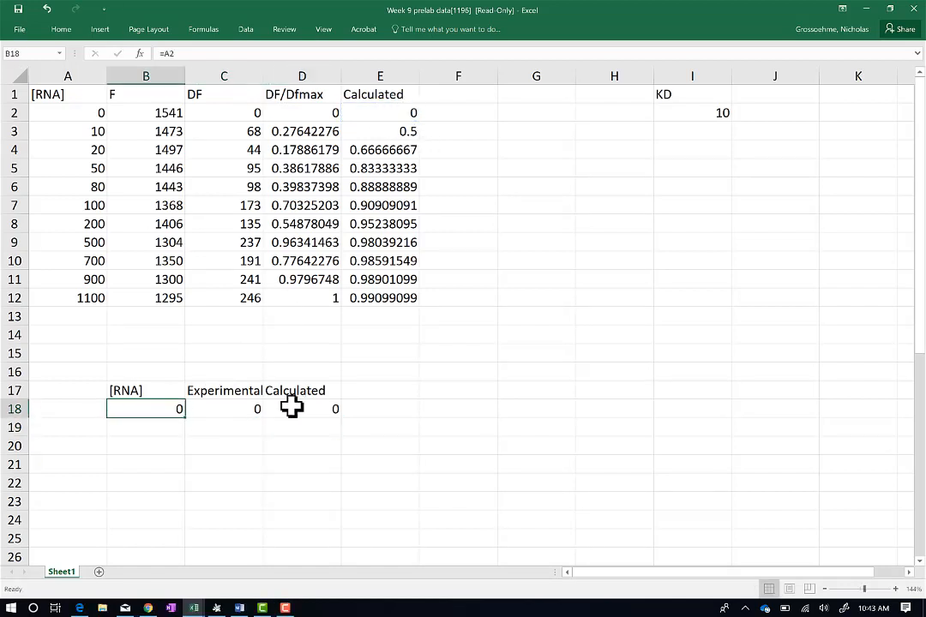
{"action": "left_click", "coordinate": [317, 409], "text": "shift"}
{"action": "left_click_drag", "start_coordinate": [340, 421], "coordinate": [337, 560]}
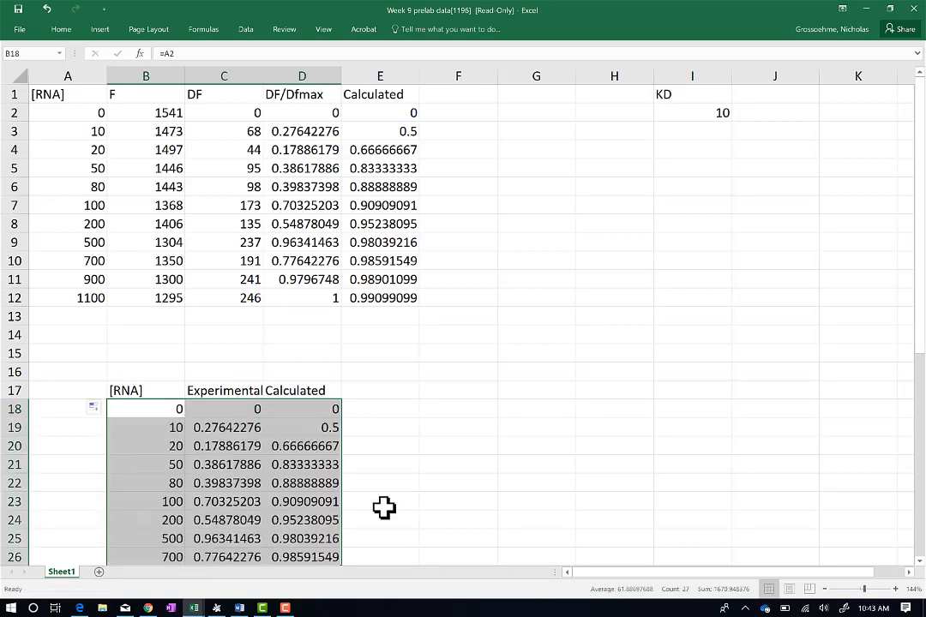
{"action": "scroll", "coordinate": [383, 508], "scroll_direction": "down", "scroll_amount": 2}
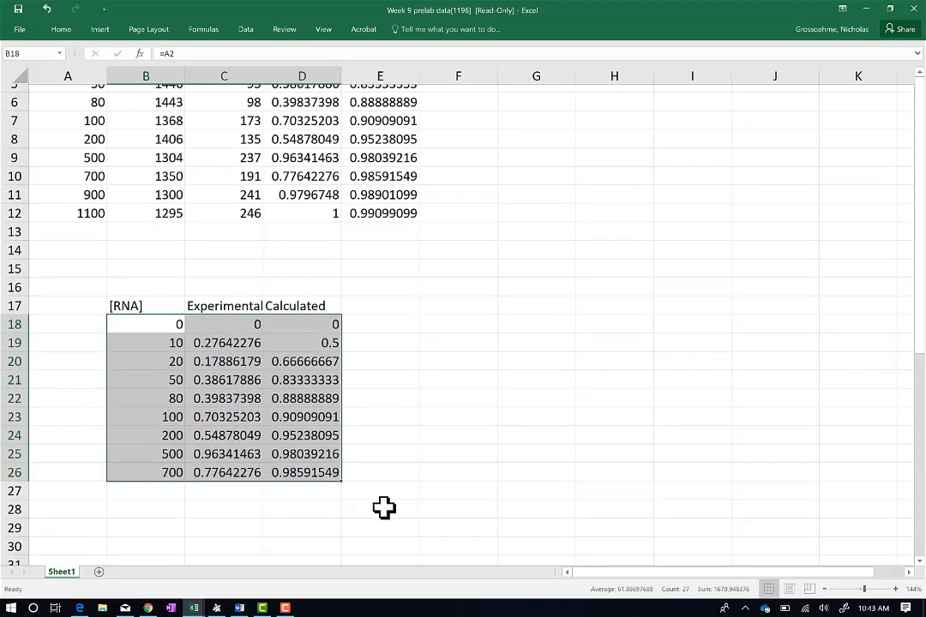
{"action": "left_click_drag", "start_coordinate": [341, 474], "coordinate": [335, 512]}
{"action": "left_click", "coordinate": [464, 550]}
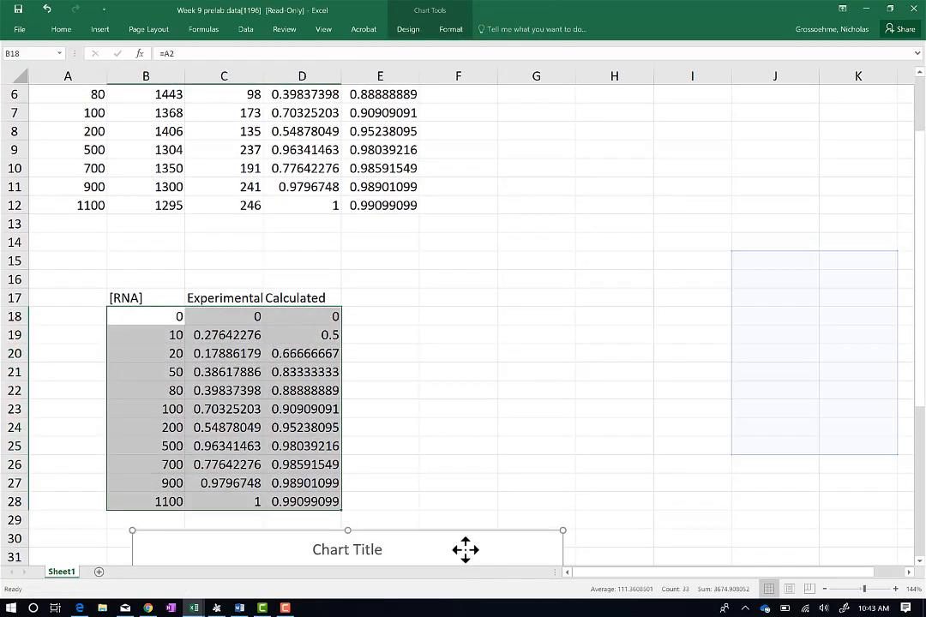
{"action": "key", "text": "Delete"}
{"action": "left_click", "coordinate": [500, 429]}
- Insert a markers-only scatter chart from B17:D28 and place it beside the second table, clear of its columns
{"action": "scroll", "coordinate": [447, 364], "scroll_direction": "up", "scroll_amount": 2}
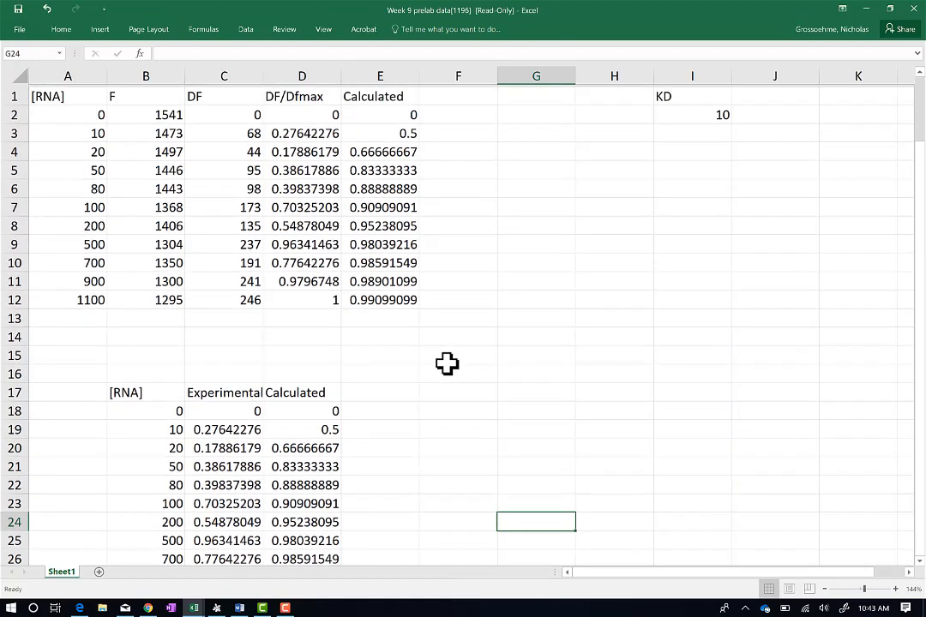
{"action": "scroll", "coordinate": [447, 364], "scroll_direction": "down", "scroll_amount": 1}
{"action": "scroll", "coordinate": [442, 367], "scroll_direction": "up", "scroll_amount": 1}
{"action": "scroll", "coordinate": [343, 356], "scroll_direction": "down", "scroll_amount": 1}
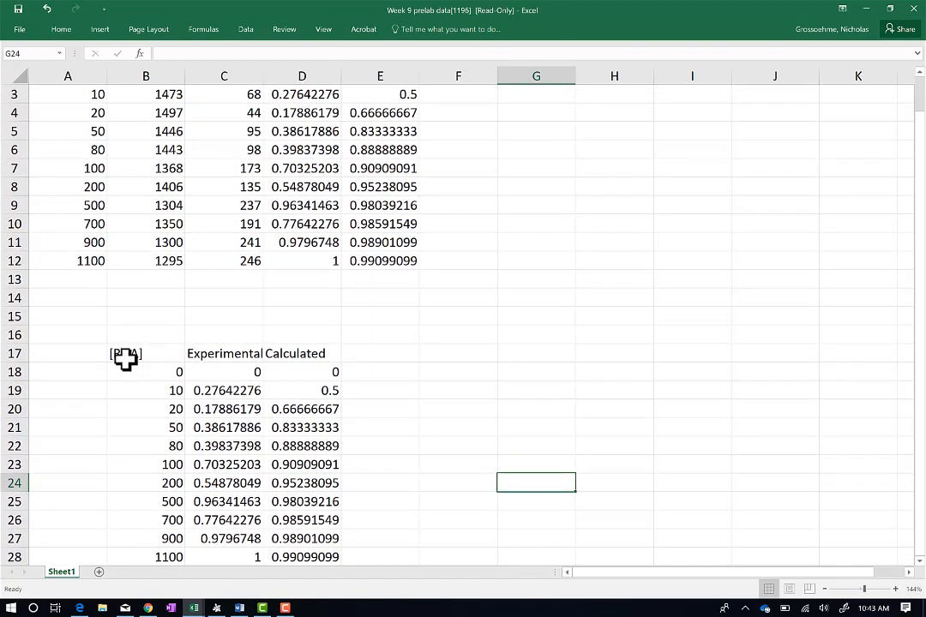
{"action": "left_click", "coordinate": [125, 357]}
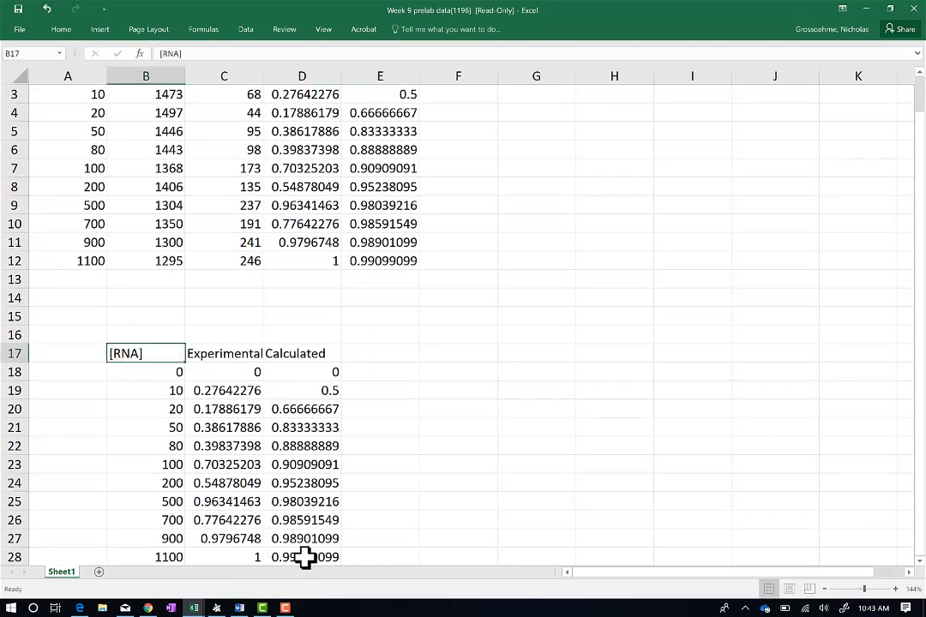
{"action": "left_click", "coordinate": [305, 558], "text": "shift"}
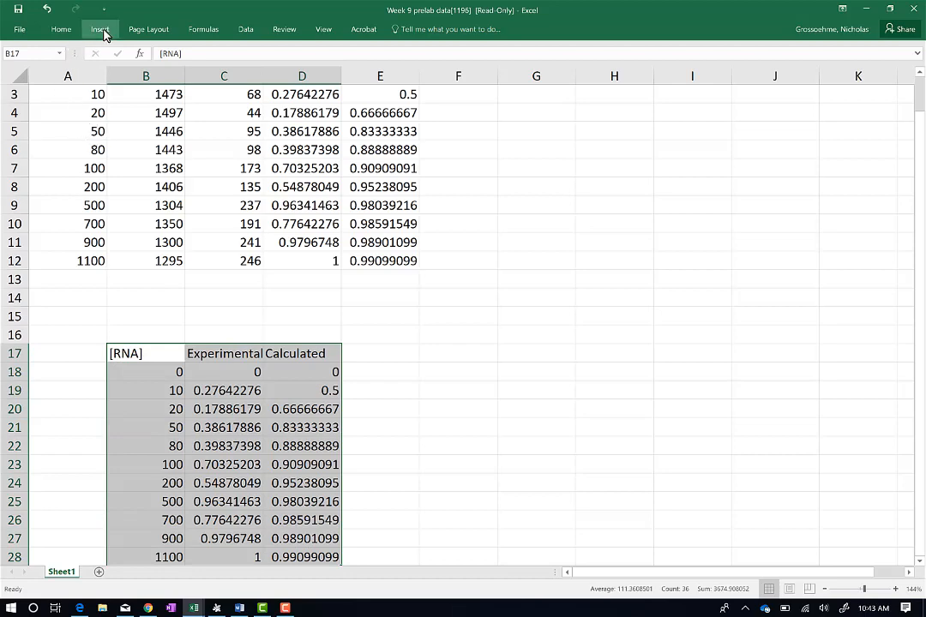
{"action": "left_click", "coordinate": [100, 31]}
{"action": "left_click", "coordinate": [411, 83]}
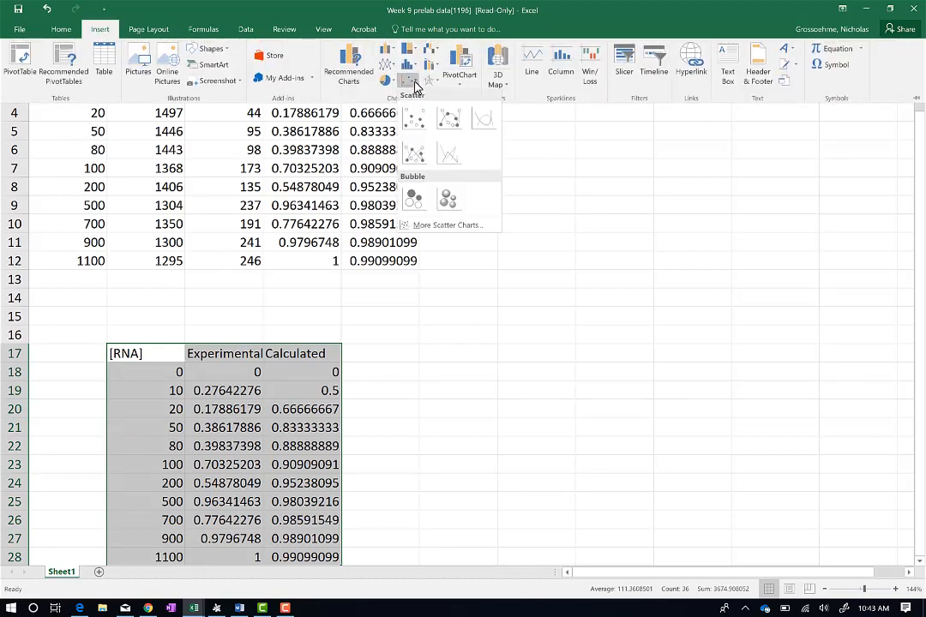
{"action": "left_click", "coordinate": [415, 120]}
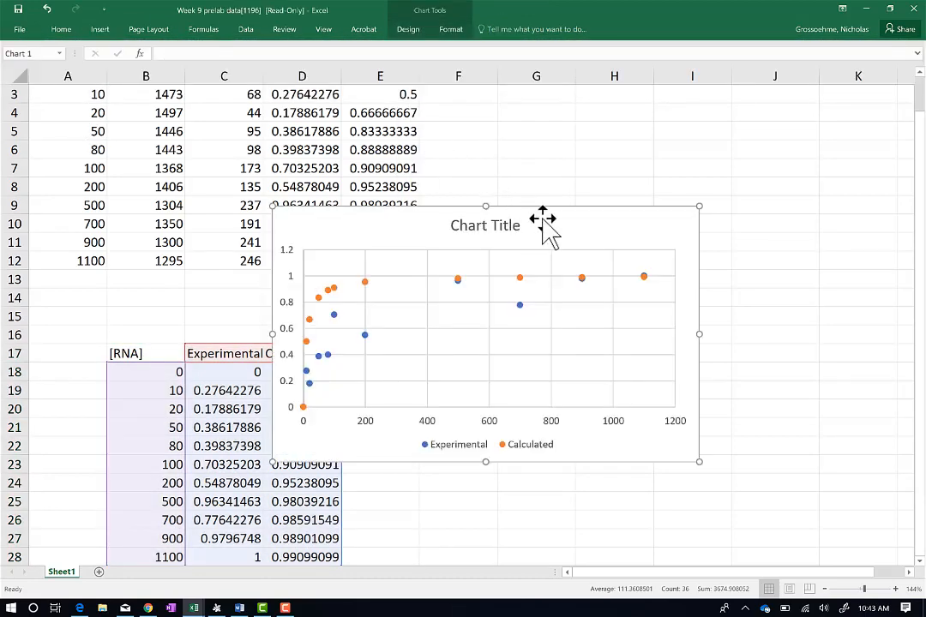
{"action": "left_click_drag", "start_coordinate": [543, 219], "coordinate": [706, 210]}
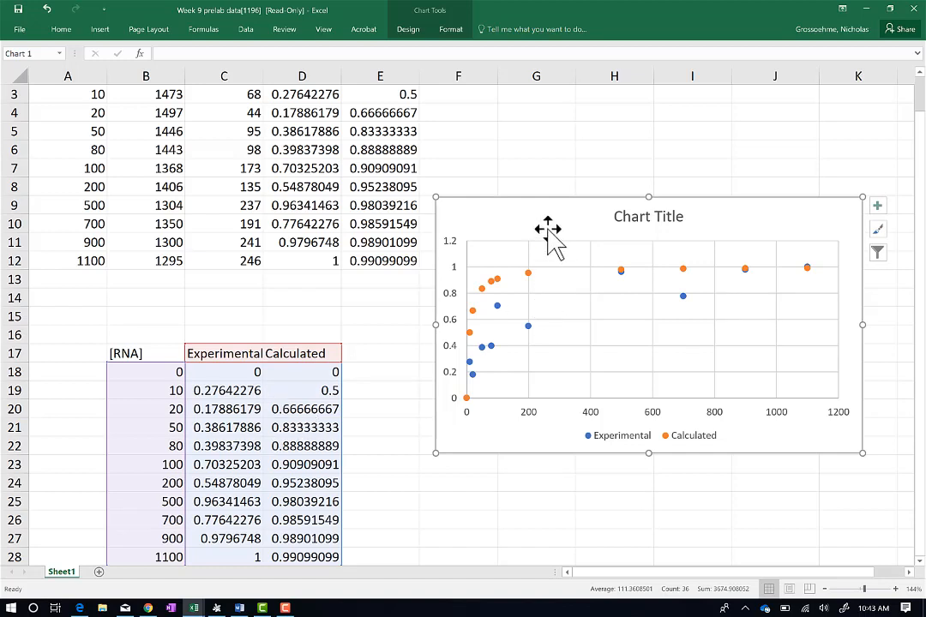
{"action": "left_click_drag", "start_coordinate": [550, 217], "coordinate": [459, 185]}
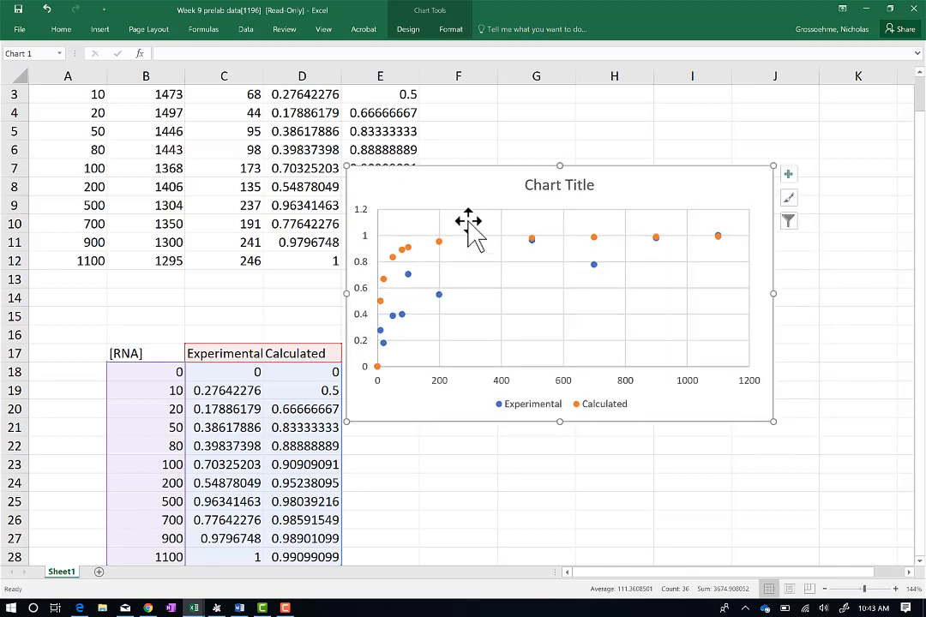
- Give the Calculated series in the chart a solid red line
{"action": "left_click", "coordinate": [438, 242]}
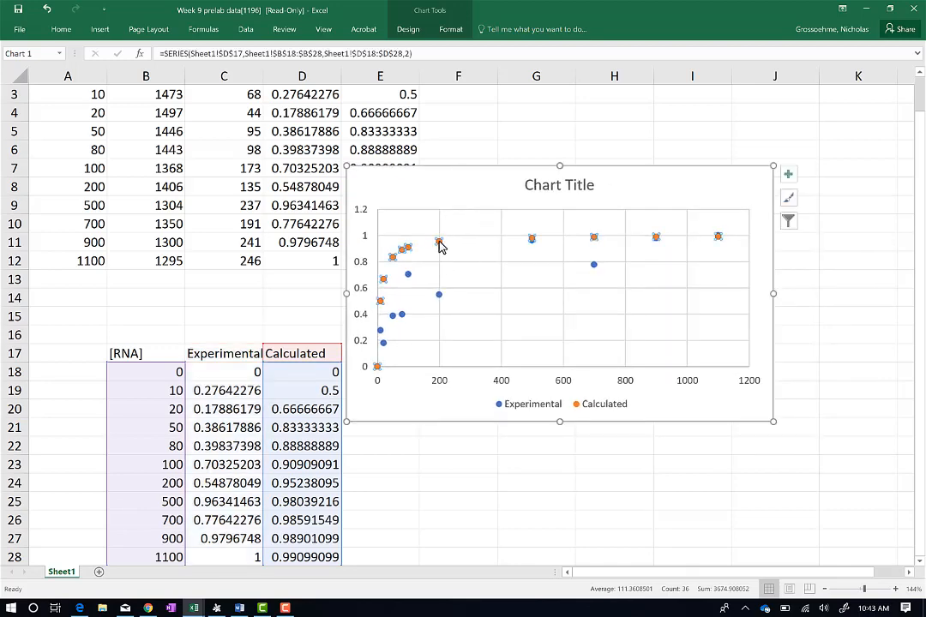
{"action": "double_click", "coordinate": [438, 242]}
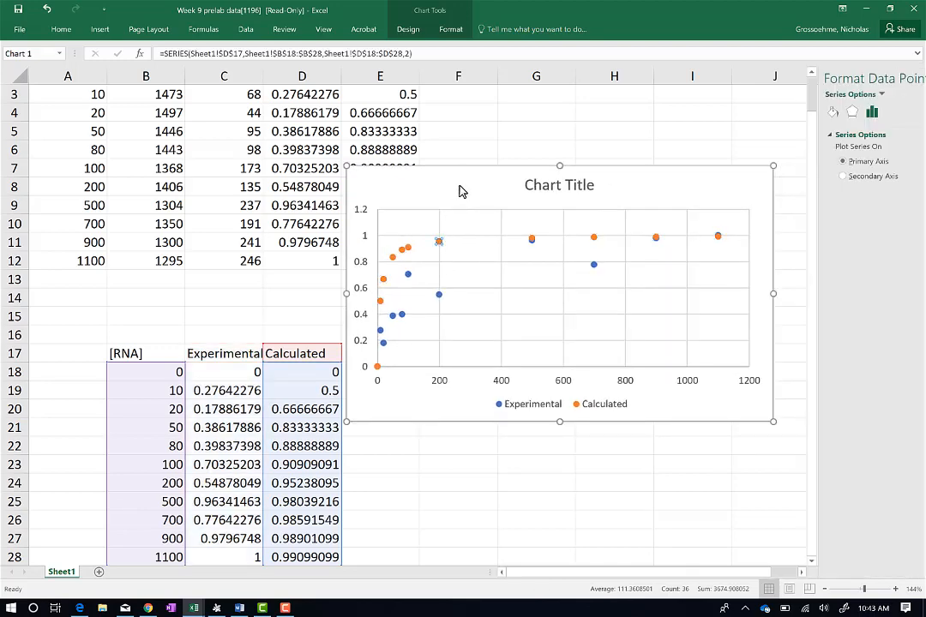
{"action": "left_click", "coordinate": [451, 216]}
{"action": "left_click", "coordinate": [438, 243]}
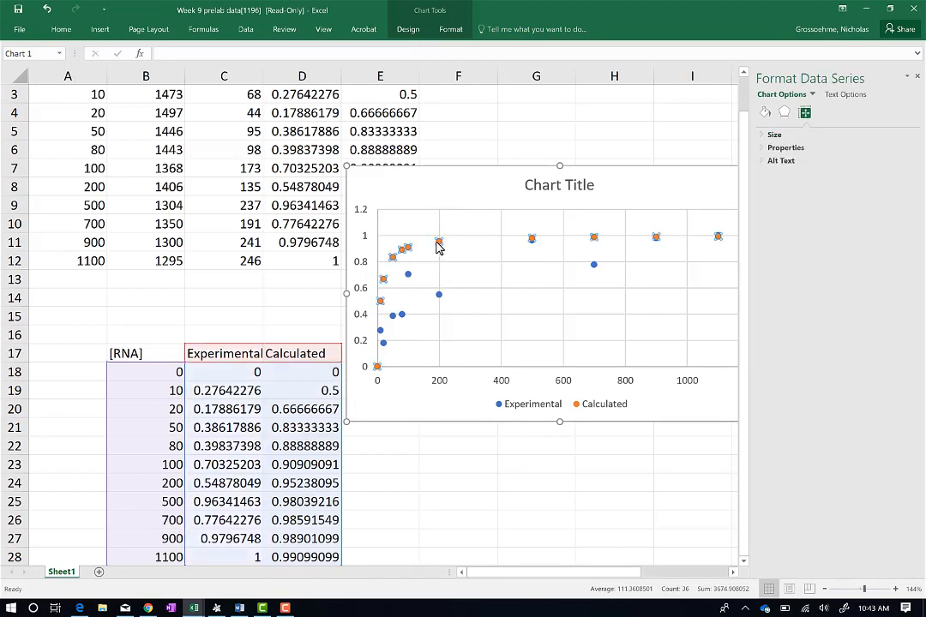
{"action": "left_click", "coordinate": [766, 114]}
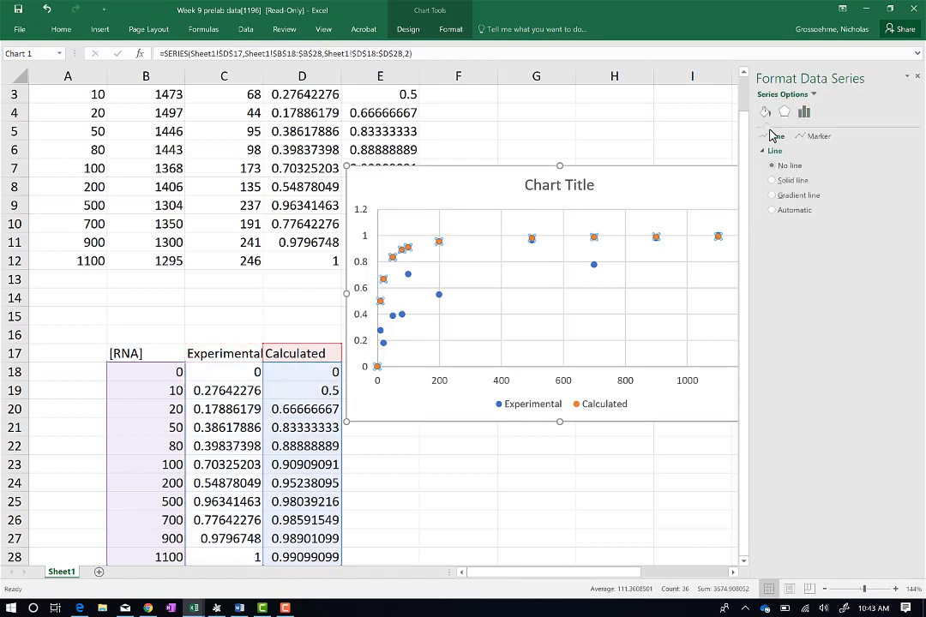
{"action": "left_click", "coordinate": [793, 181]}
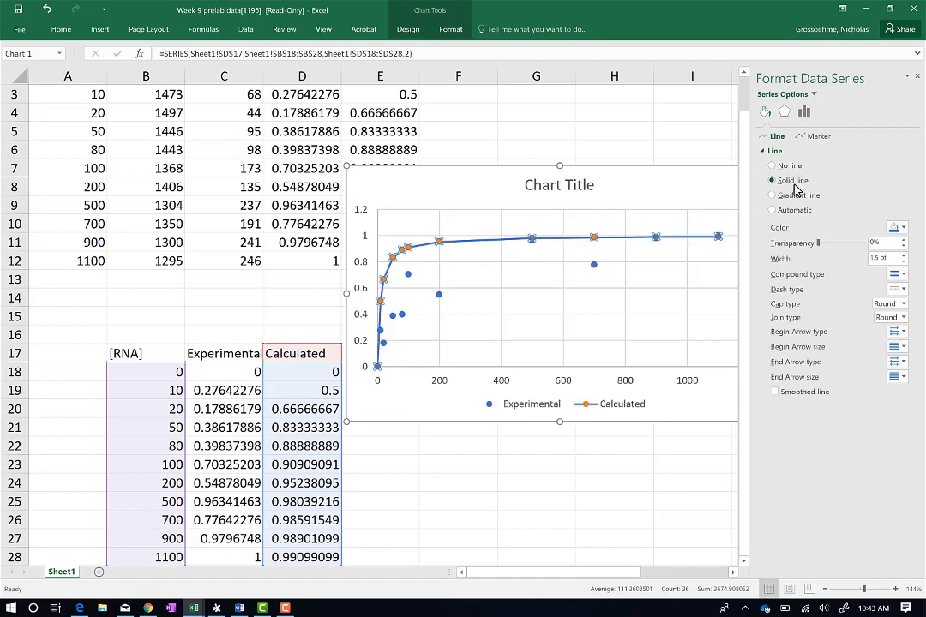
{"action": "left_click", "coordinate": [900, 229]}
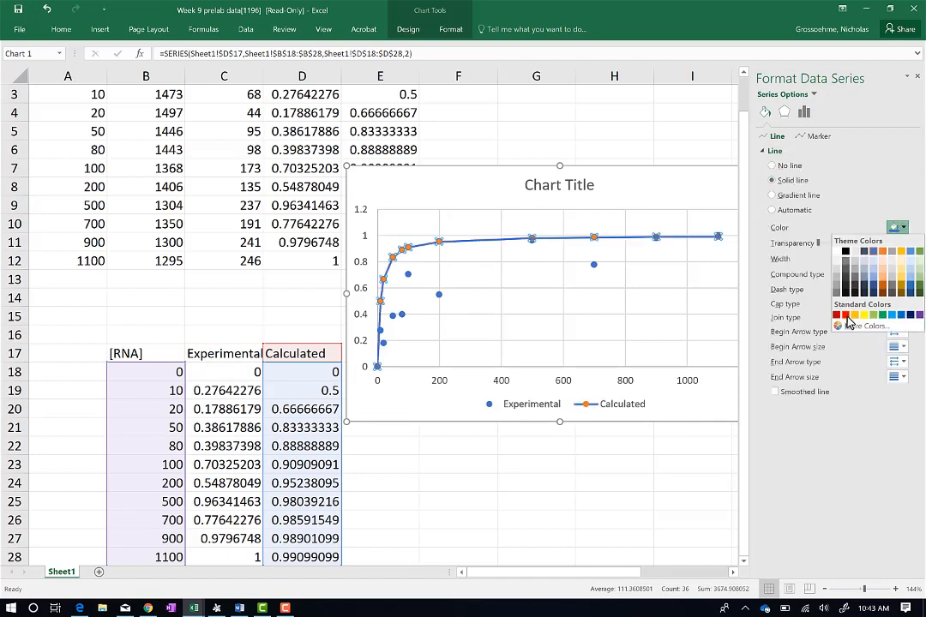
{"action": "left_click", "coordinate": [716, 261]}
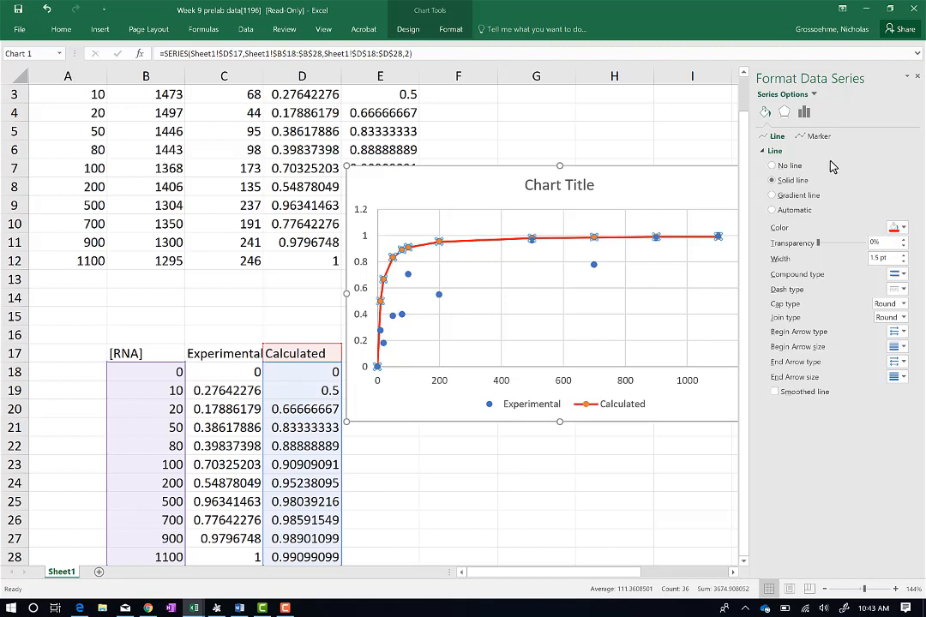
- Set the Calculated series' marker option to None
{"action": "left_click", "coordinate": [815, 136]}
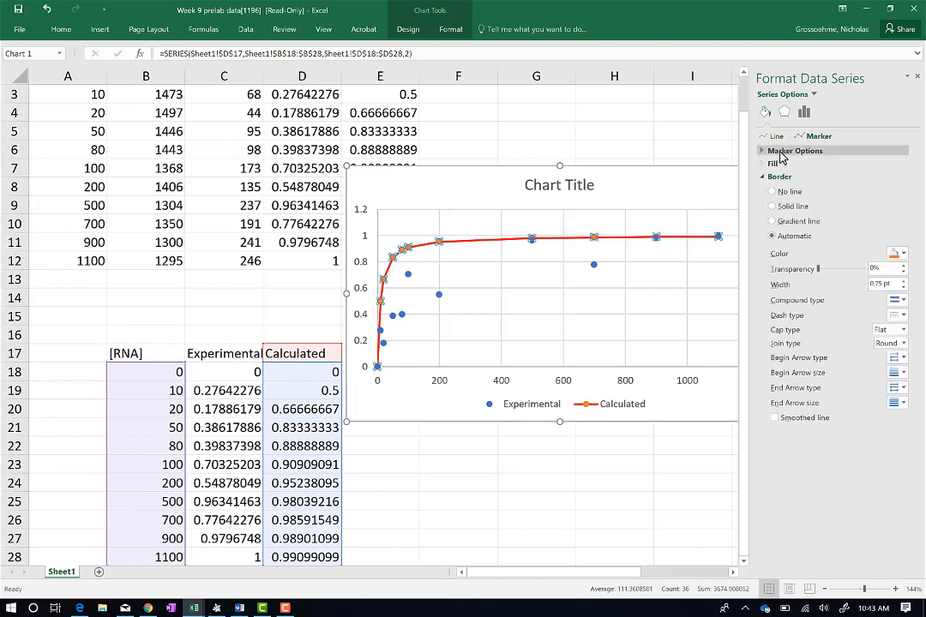
{"action": "left_click", "coordinate": [780, 151]}
{"action": "left_click", "coordinate": [783, 180]}
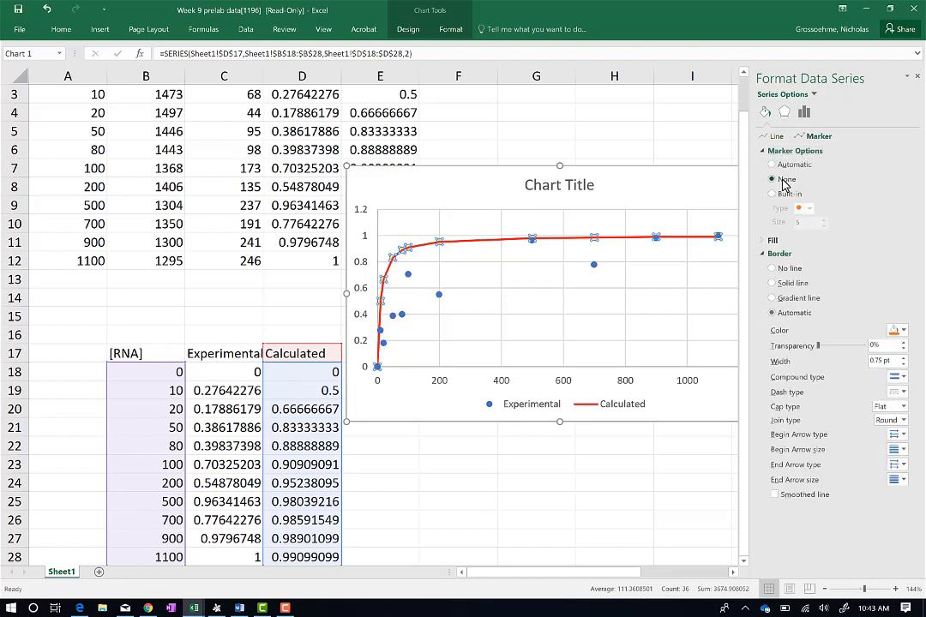
{"action": "left_click", "coordinate": [677, 187]}
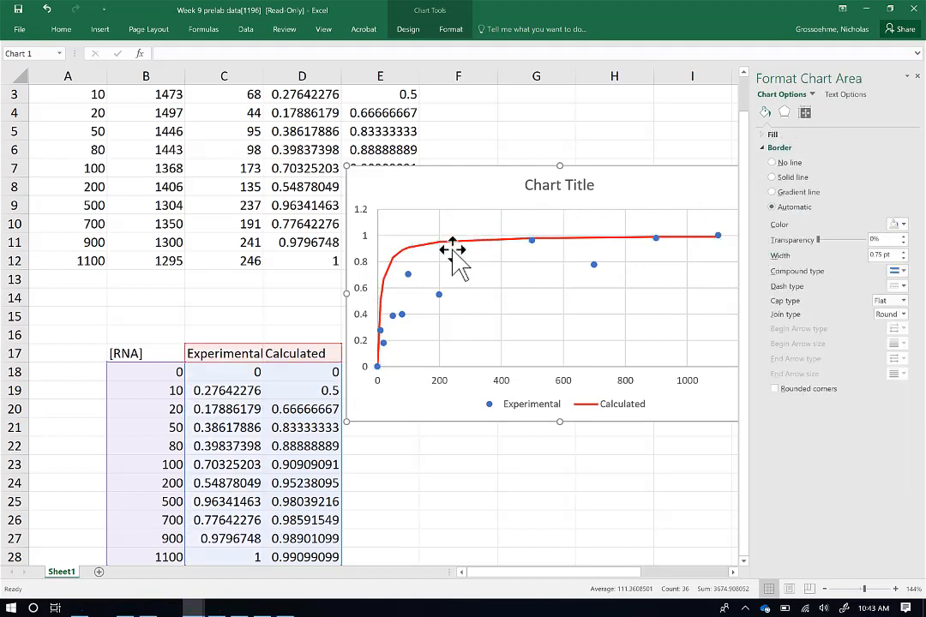
- Move the chart down below the first table's rows so that the cells beside that table are uncovered
{"action": "mouse_move", "coordinate": [433, 249]}
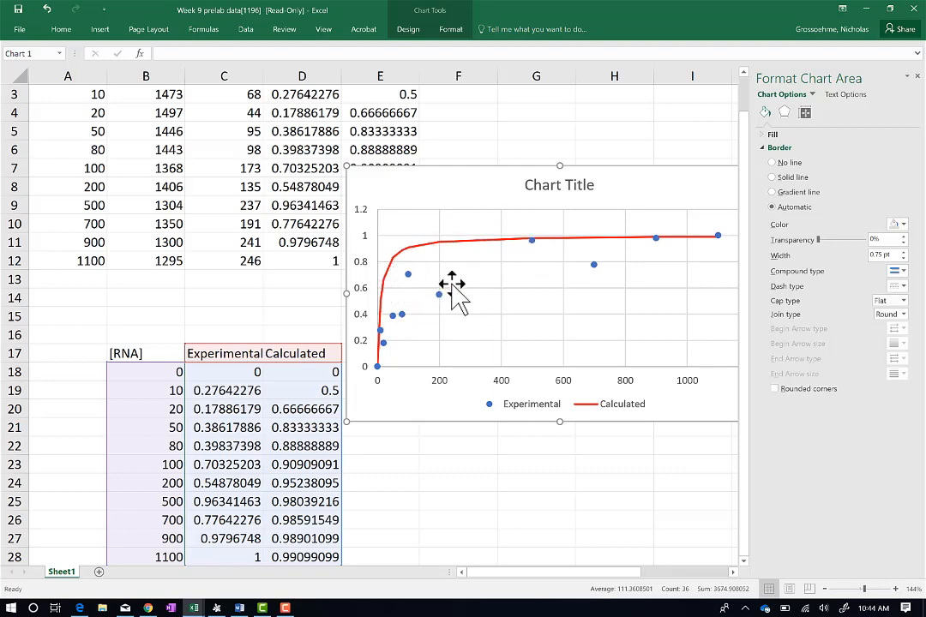
{"action": "left_click_drag", "start_coordinate": [459, 184], "coordinate": [452, 302]}
{"action": "left_click", "coordinate": [459, 182]}
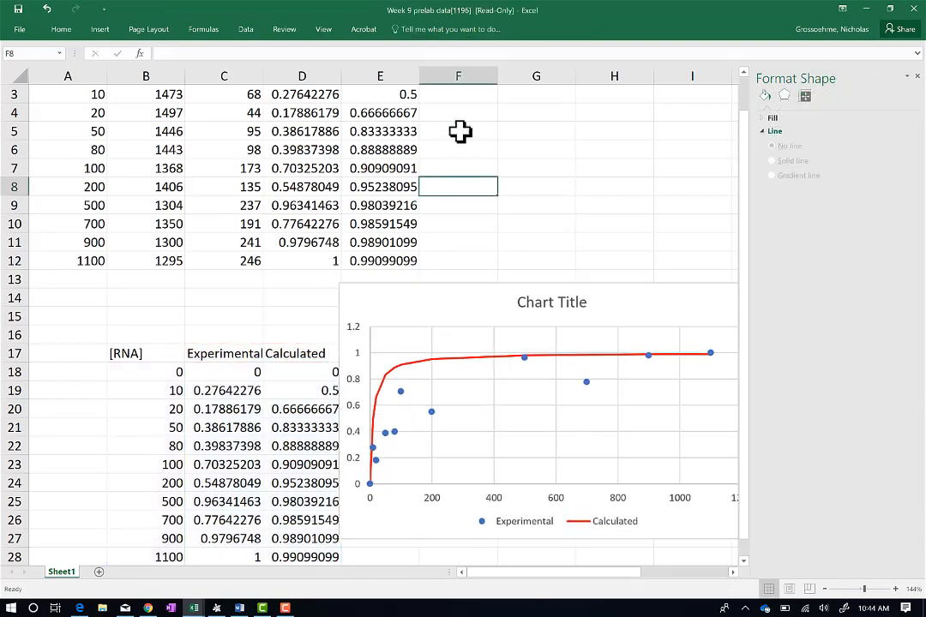
- Head column F with "R^2" in cell F1, beside the Calculated column
{"action": "scroll", "coordinate": [459, 112], "scroll_direction": "up", "scroll_amount": 1}
{"action": "left_click", "coordinate": [458, 95]}
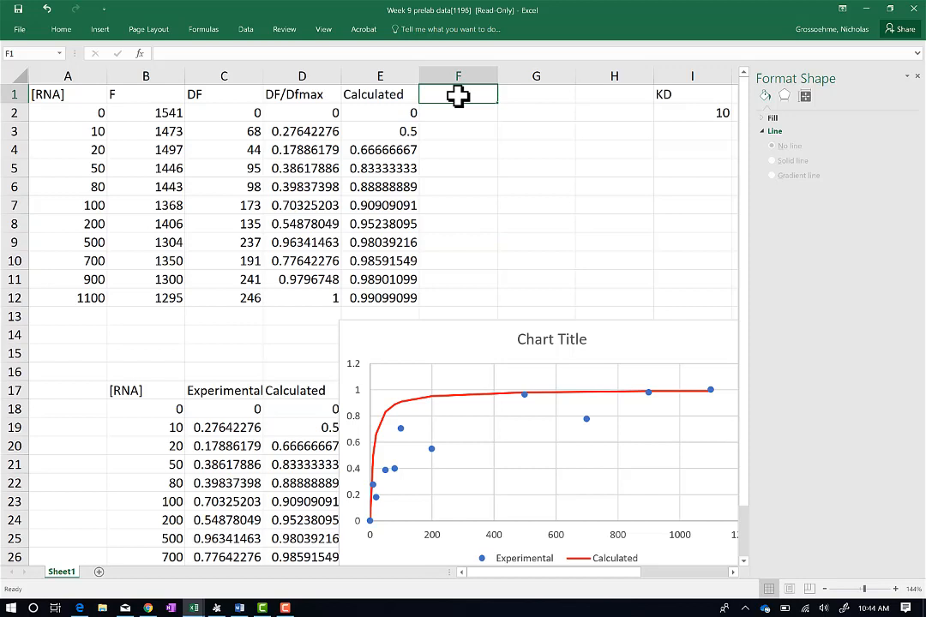
{"action": "type", "text": "R"}
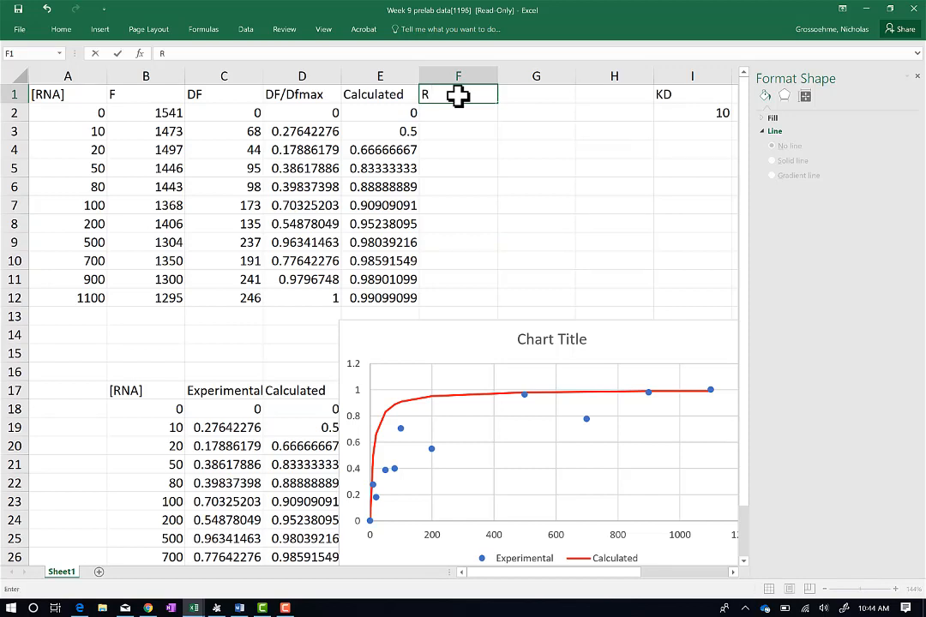
{"action": "type", "text": "^2"}
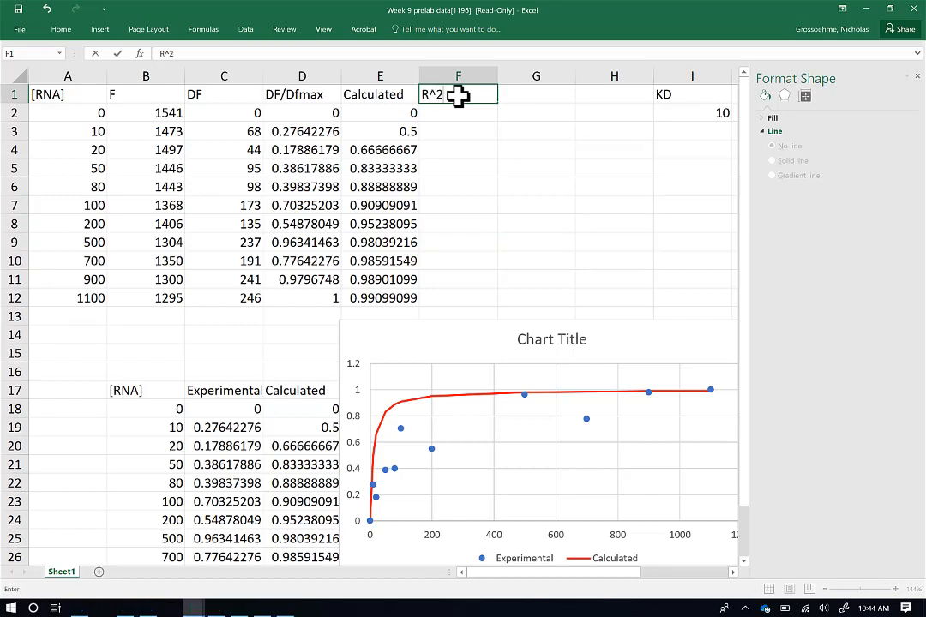
{"action": "key", "text": "Return"}
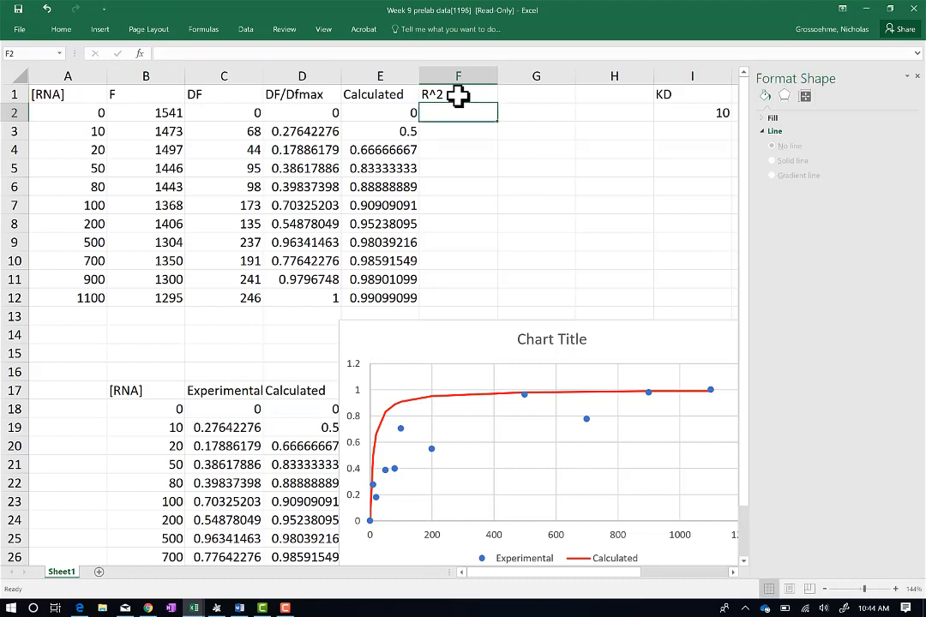
- Enter =(E2-D2)^2 in F2 and fill the formula down through F12
{"action": "type", "text": "="}
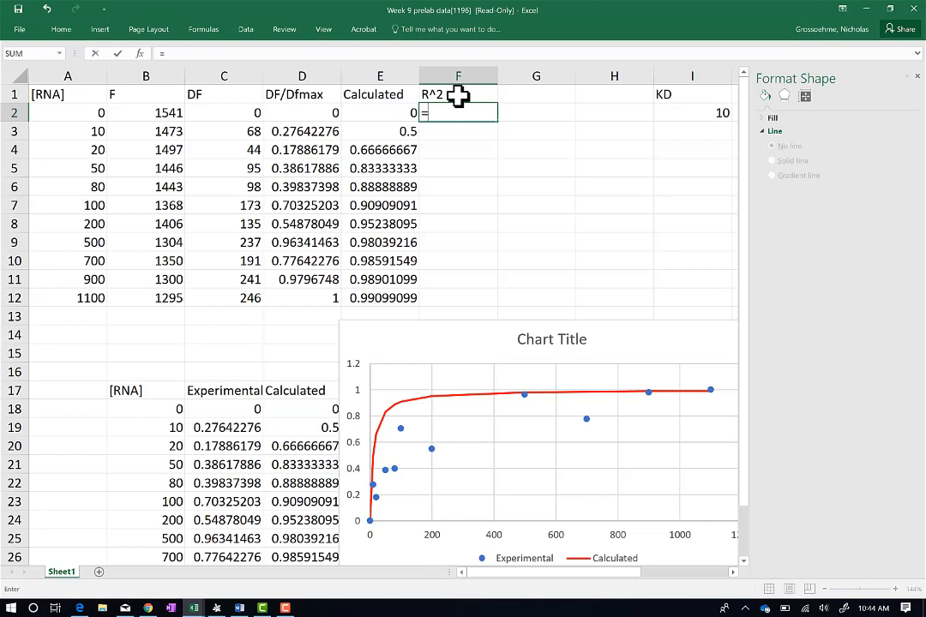
{"action": "type", "text": "(E2-D2"}
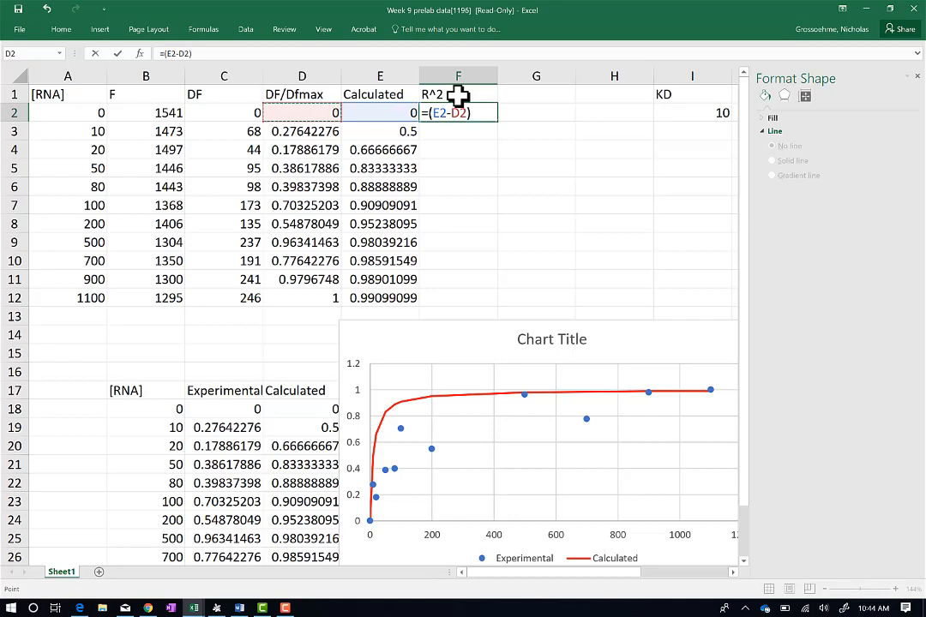
{"action": "type", "text": ")"}
{"action": "key", "text": "Return"}
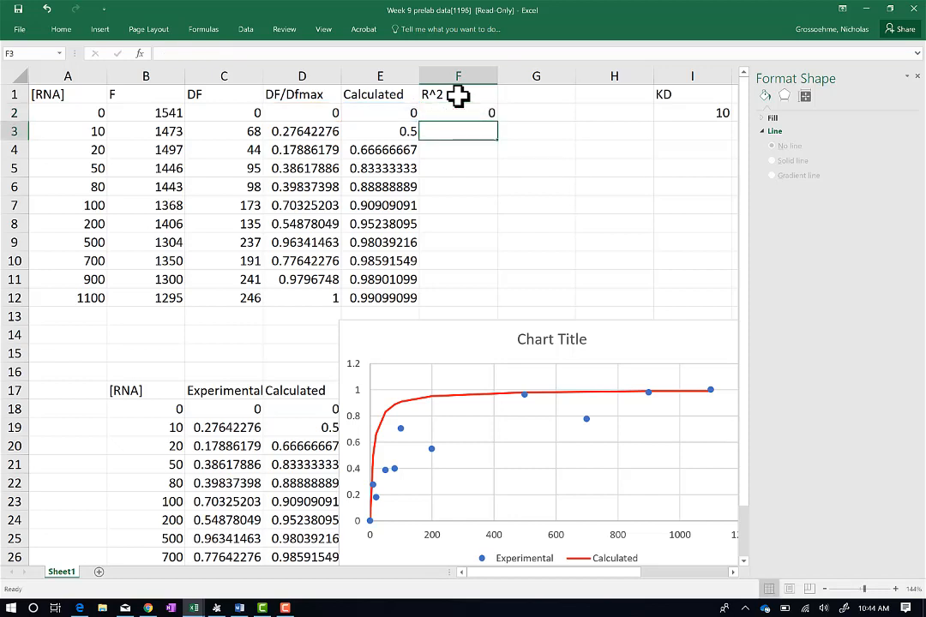
{"action": "left_click", "coordinate": [464, 113]}
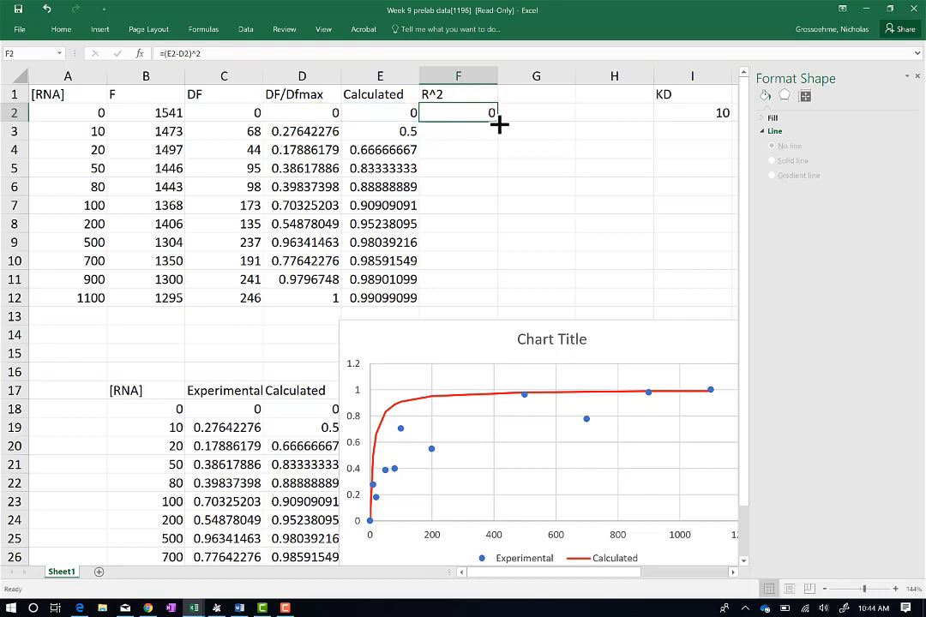
{"action": "left_click_drag", "start_coordinate": [497, 122], "coordinate": [492, 305]}
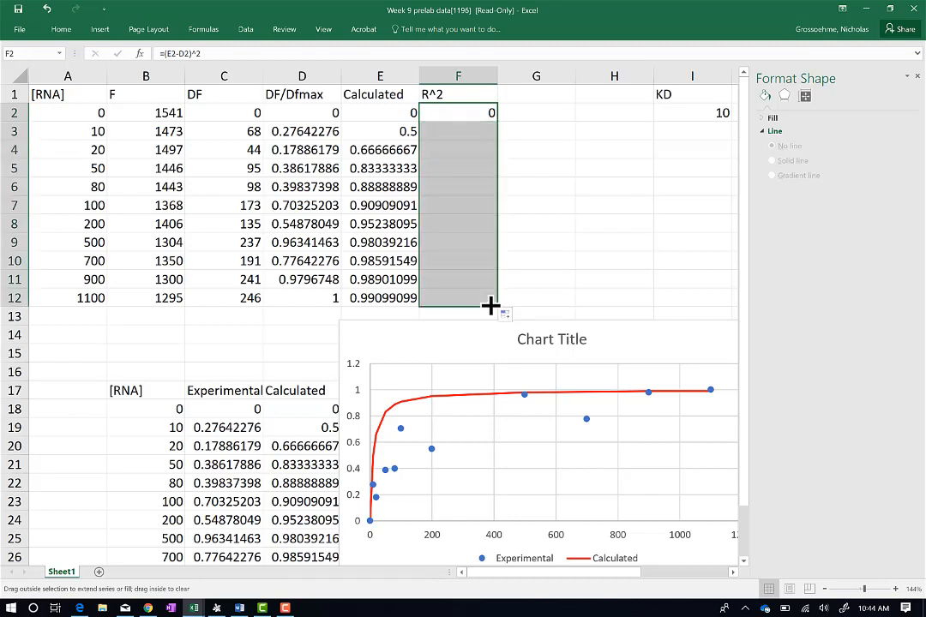
{"action": "left_click", "coordinate": [558, 130]}
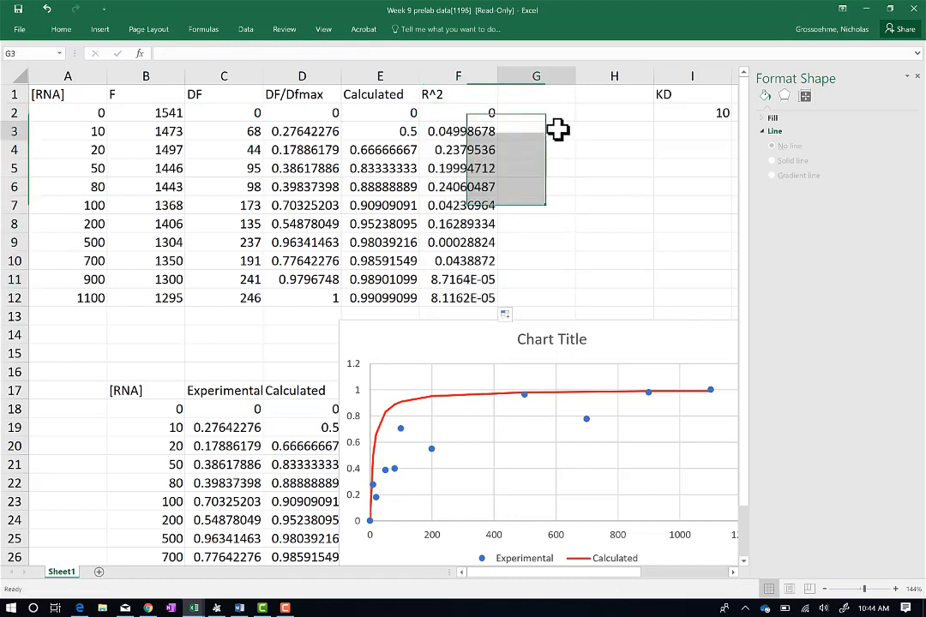
- Examine the squared-difference formulas in the R^2 column from F2 down to F8
{"action": "left_click", "coordinate": [481, 112]}
{"action": "key", "text": "Down"}
{"action": "key", "text": "Down"}
{"action": "key", "text": "Down"}
{"action": "key", "text": "Down"}
{"action": "key", "text": "Down"}
{"action": "key", "text": "Down"}
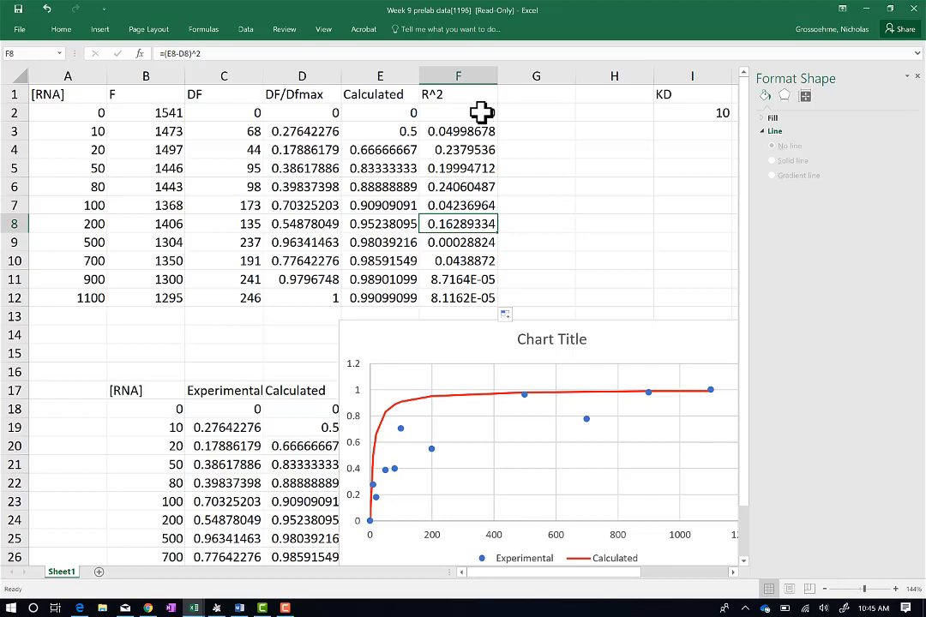
- Close the Format Shape pane and enter the heading "Sum of Squares" in J1
{"action": "left_click", "coordinate": [688, 130]}
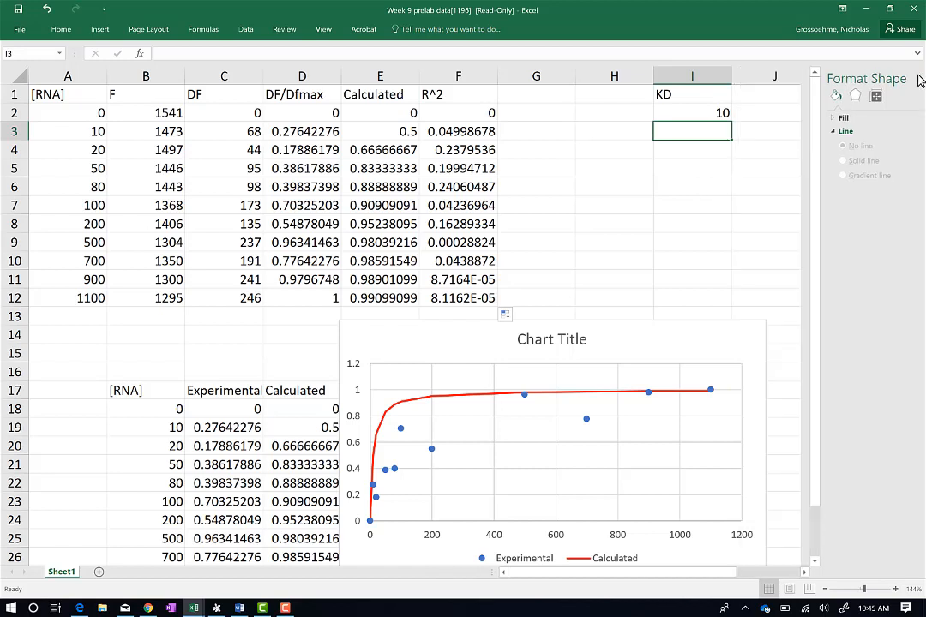
{"action": "left_click", "coordinate": [917, 78]}
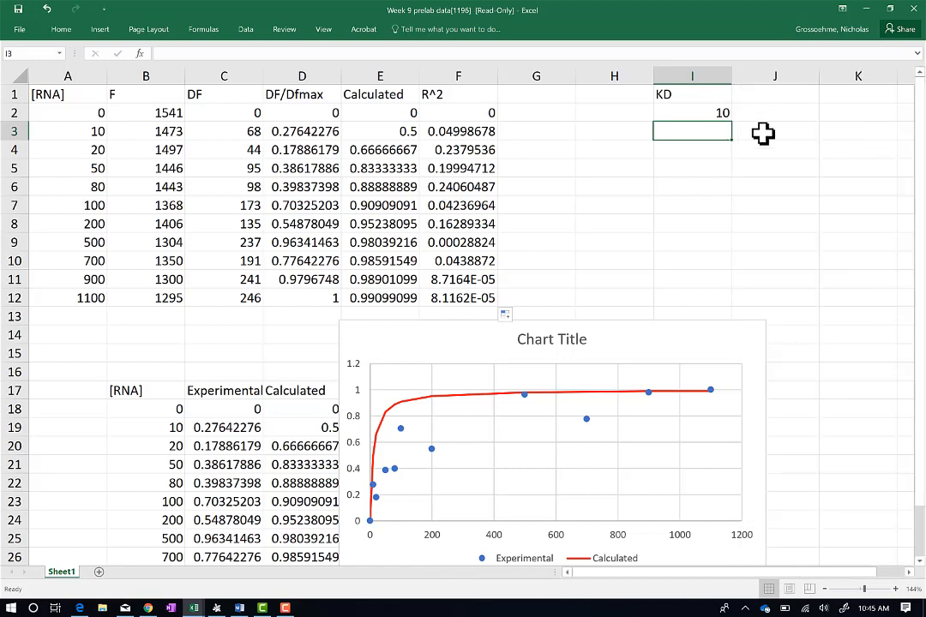
{"action": "key", "text": "Up"}
{"action": "key", "text": "Right"}
{"action": "key", "text": "Up"}
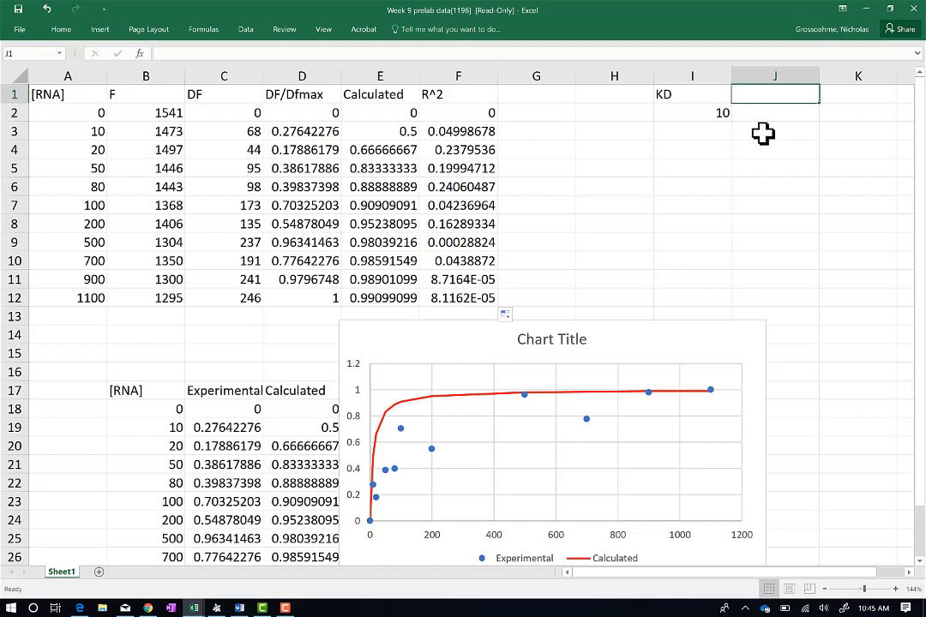
{"action": "type", "text": "Sum"}
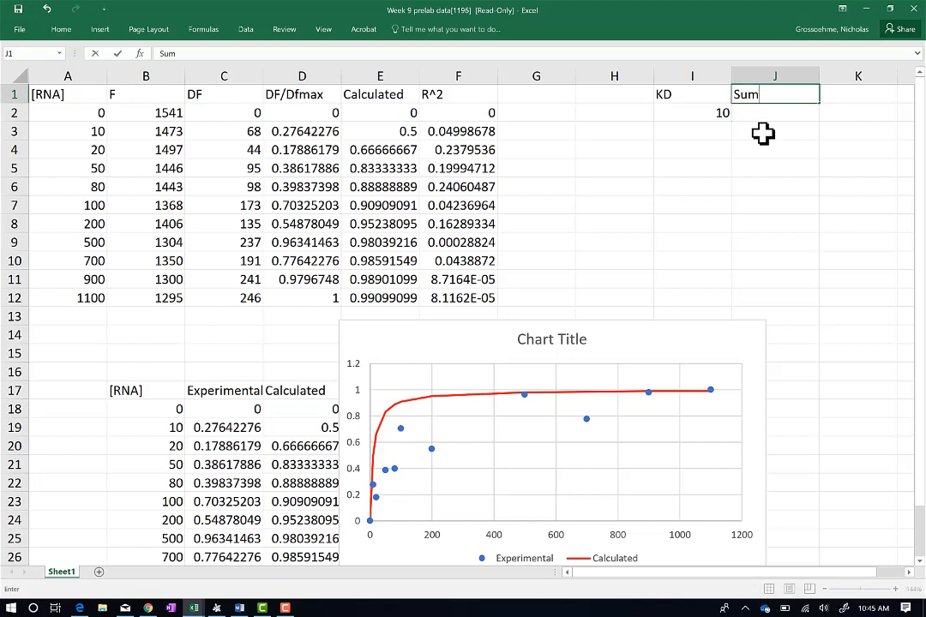
{"action": "type", "text": " of Squares"}
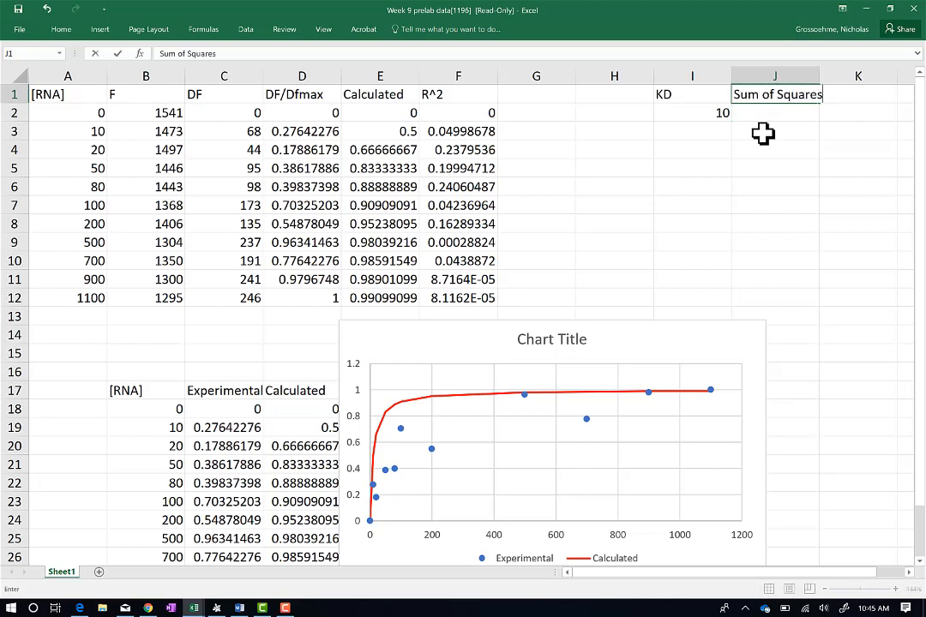
{"action": "key", "text": "Return"}
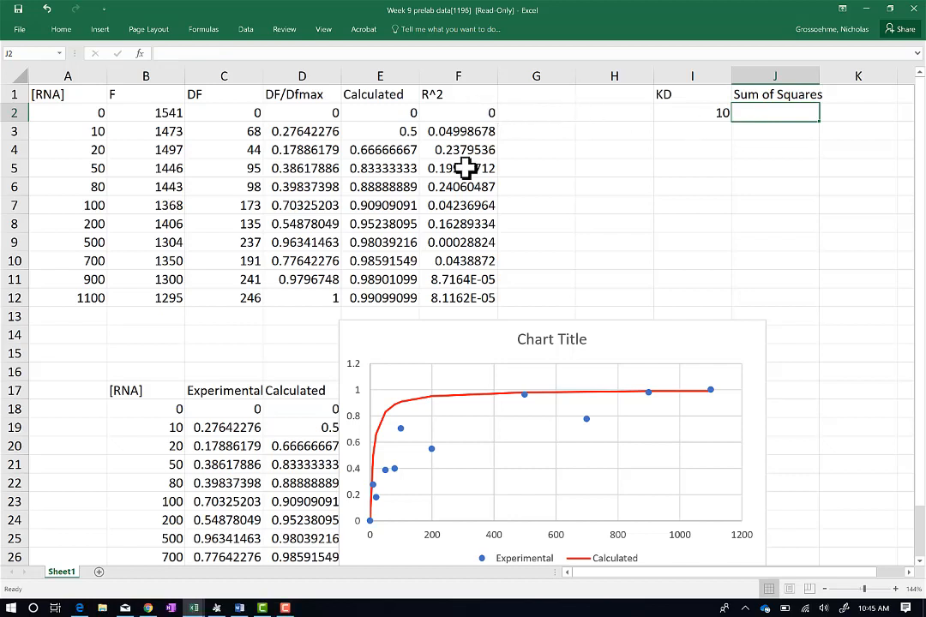
- Enter the formula =SUM(F2:F12)*1e15 in J2 under Sum of Squares
{"action": "type", "text": "=sum("}
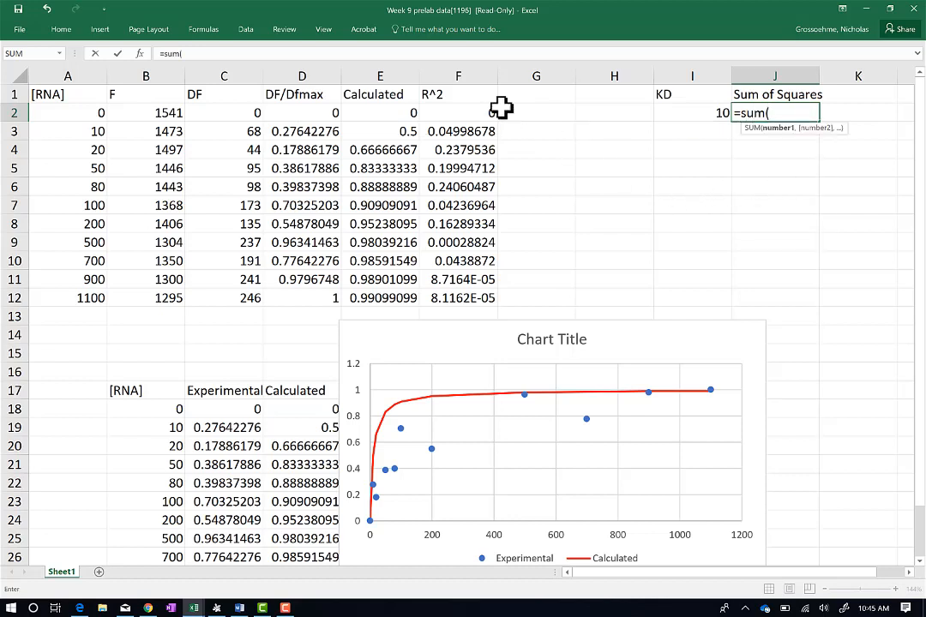
{"action": "left_click_drag", "start_coordinate": [470, 111], "coordinate": [463, 298]}
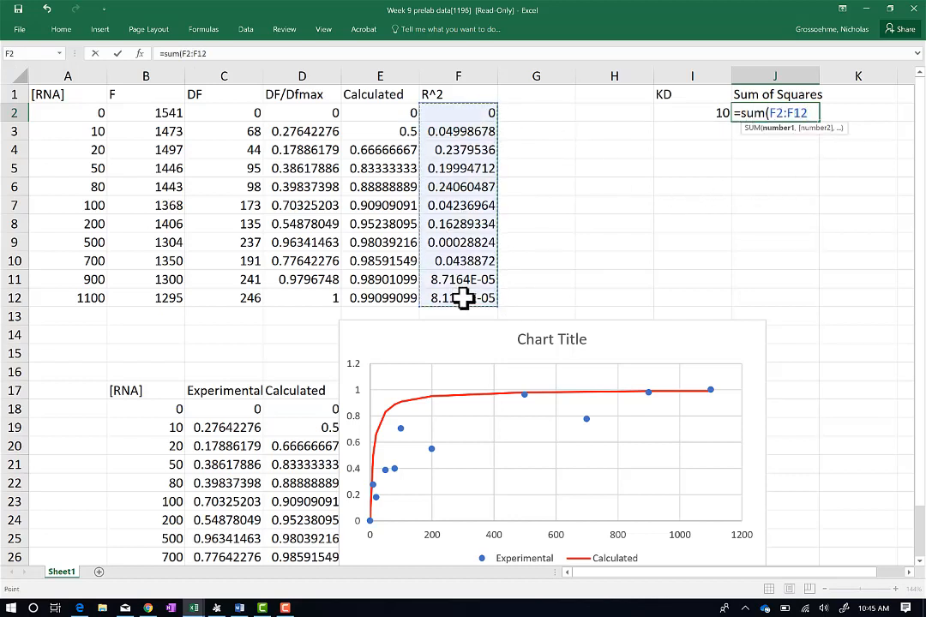
{"action": "type", "text": ")*"}
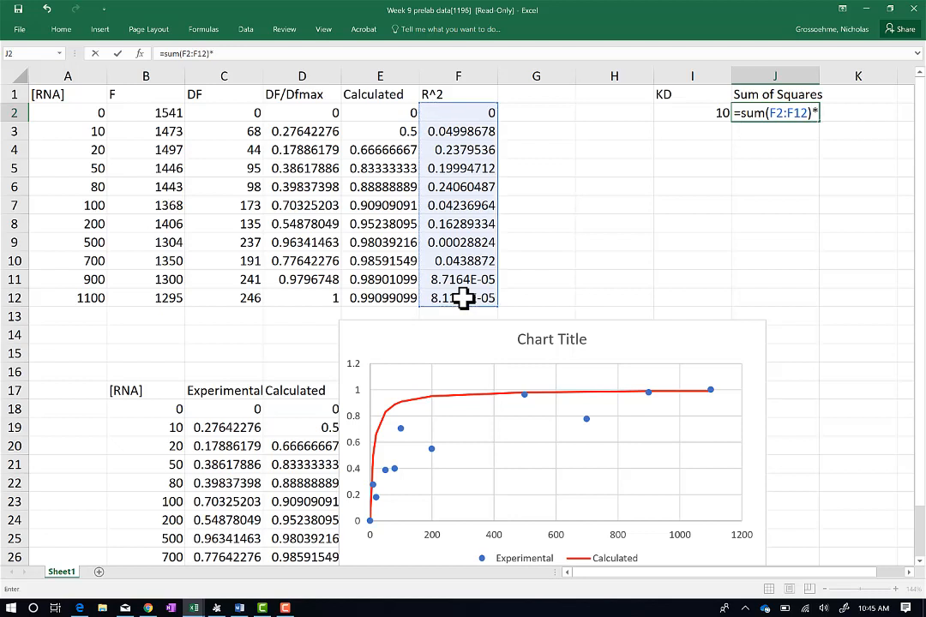
{"action": "type", "text": "1e15"}
{"action": "key", "text": "Return"}
{"action": "key", "text": "Up"}
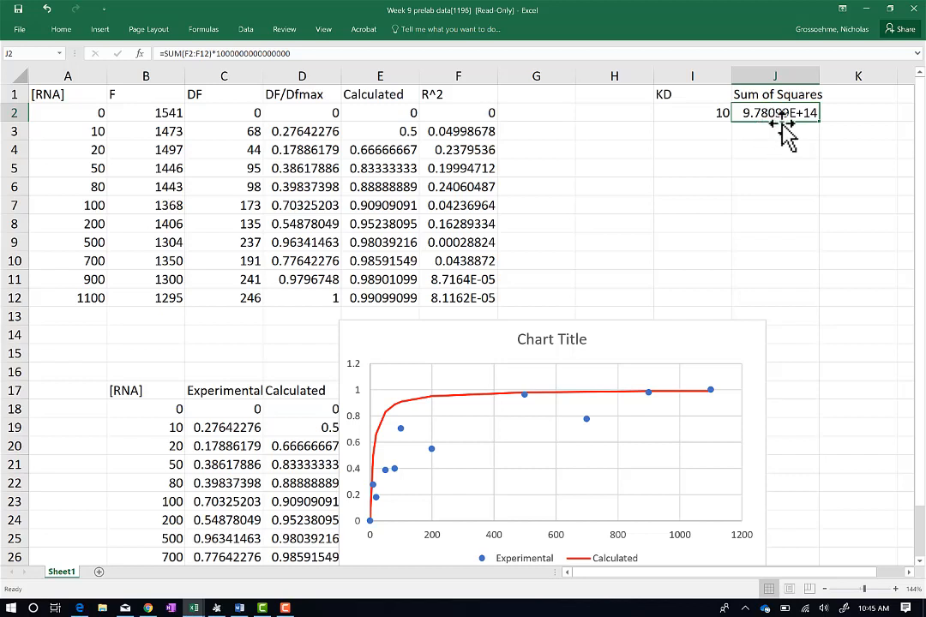
- Examine the calculated and experimental values in E3 and D3, and the KD and Sum of Squares cells
{"action": "left_click", "coordinate": [401, 131]}
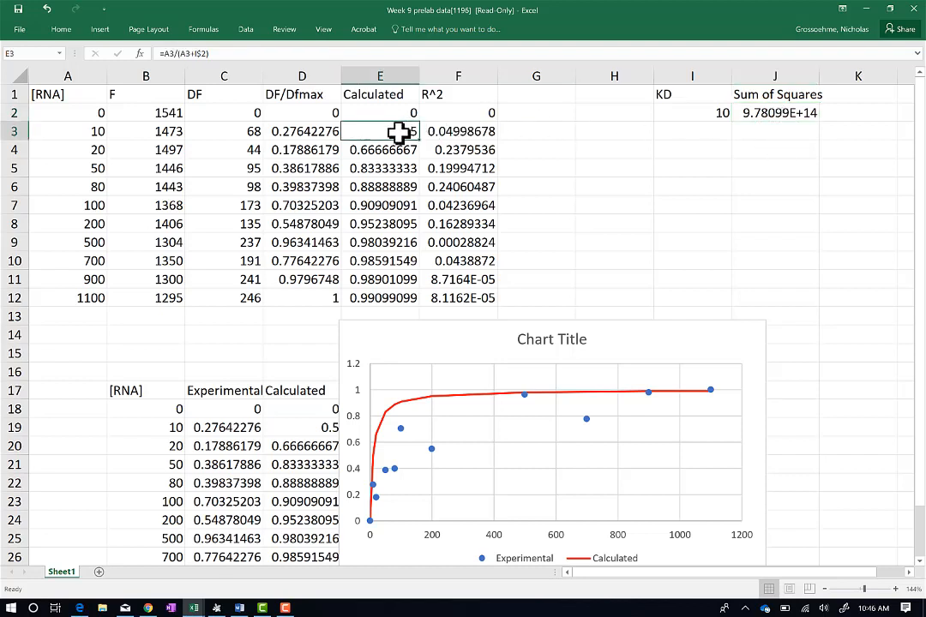
{"action": "key", "text": "Left"}
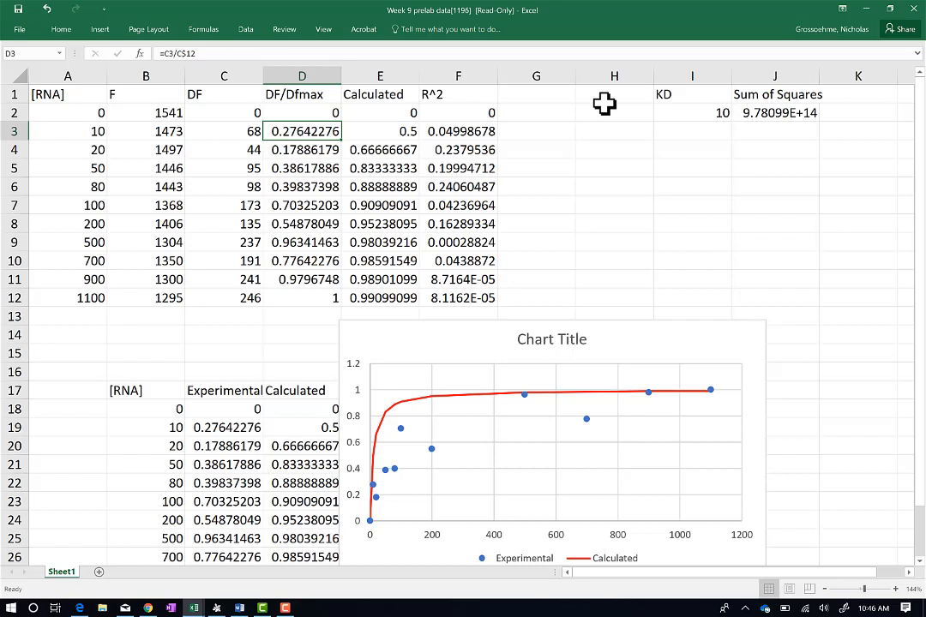
{"action": "left_click", "coordinate": [707, 116]}
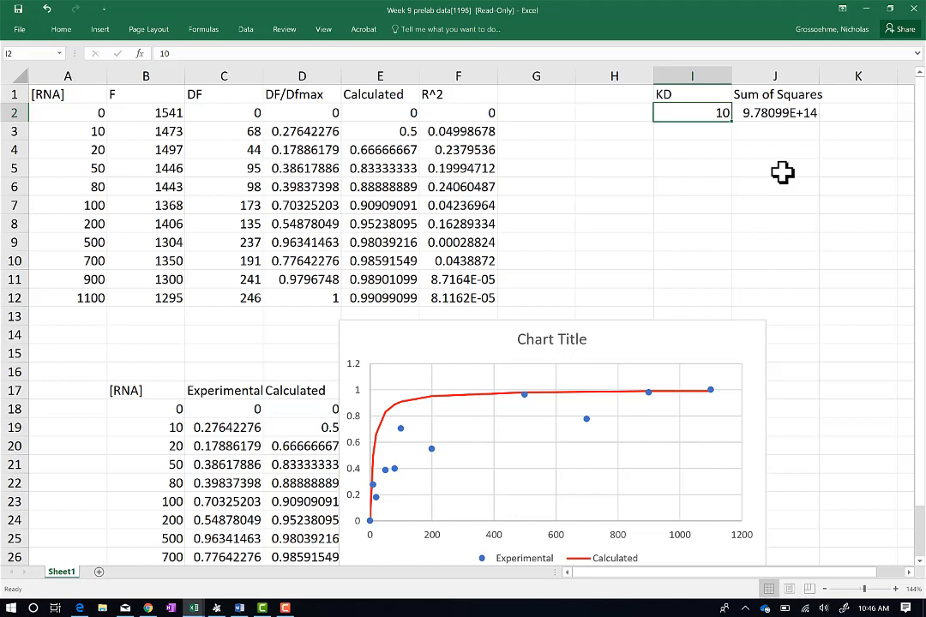
{"action": "key", "text": "Right"}
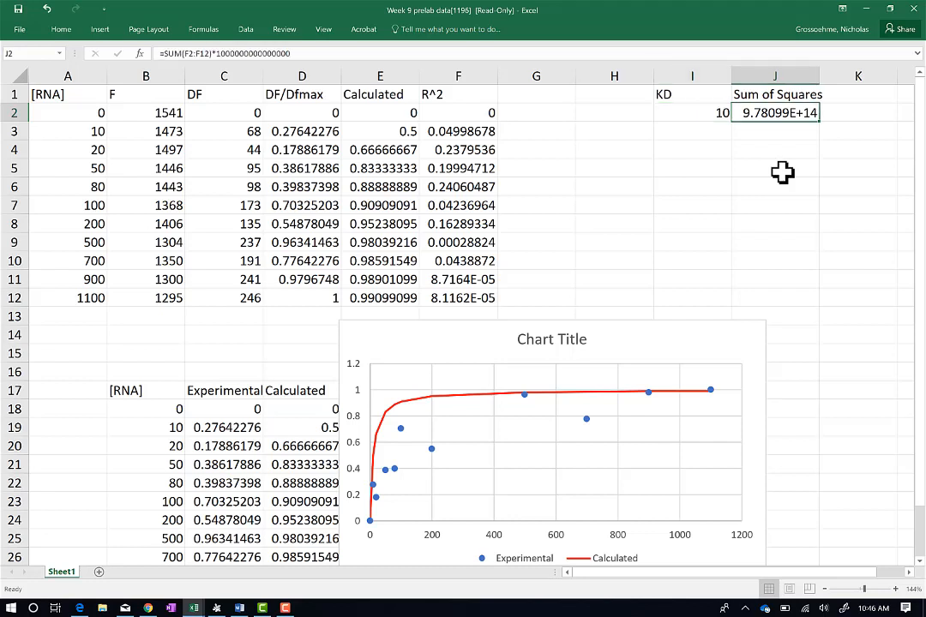
- Try a KD of 1 in I2 and check the Sum of Squares in J2
{"action": "key", "text": "Left"}
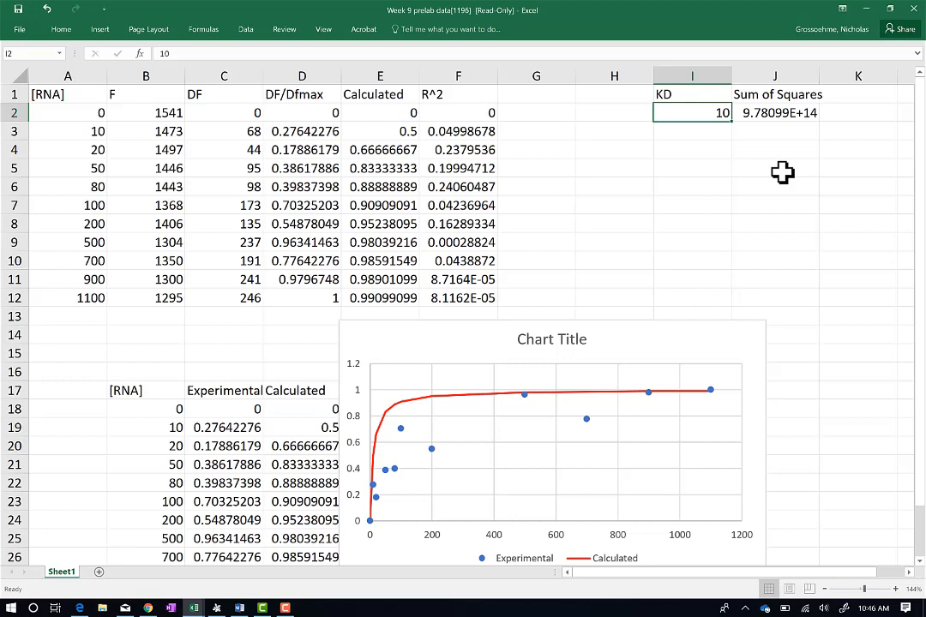
{"action": "type", "text": "1"}
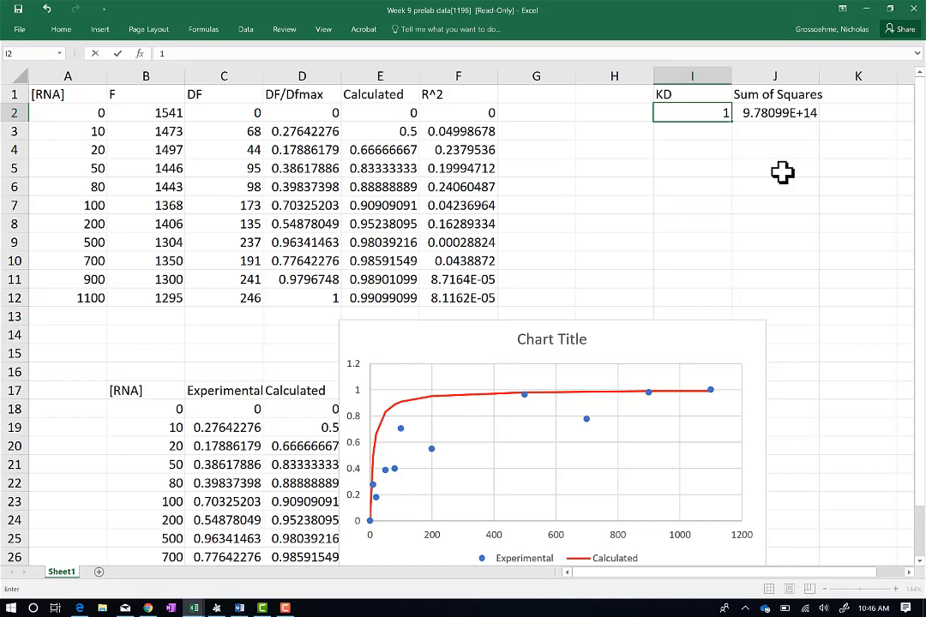
{"action": "key", "text": "Return"}
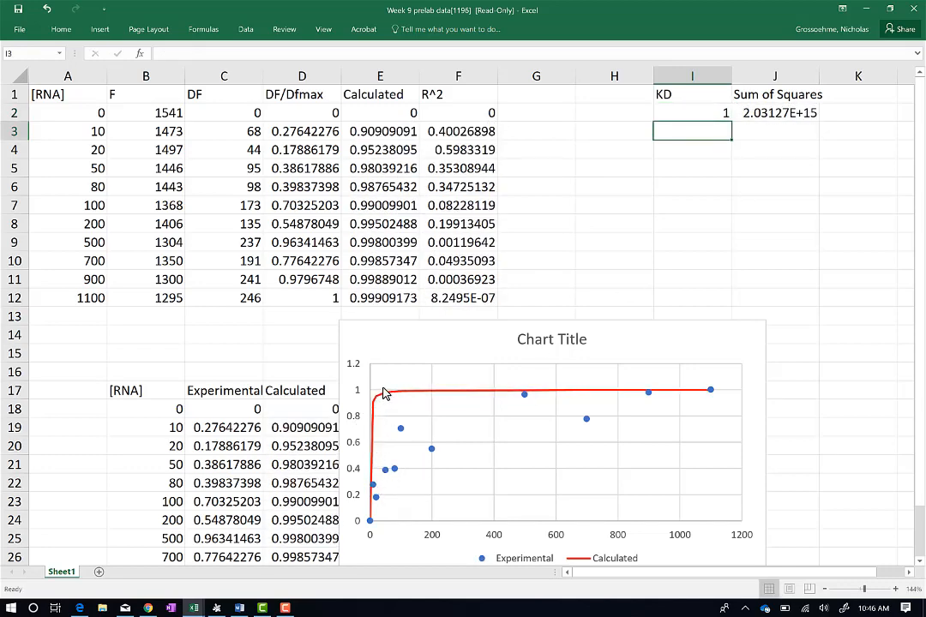
{"action": "left_click", "coordinate": [773, 116]}
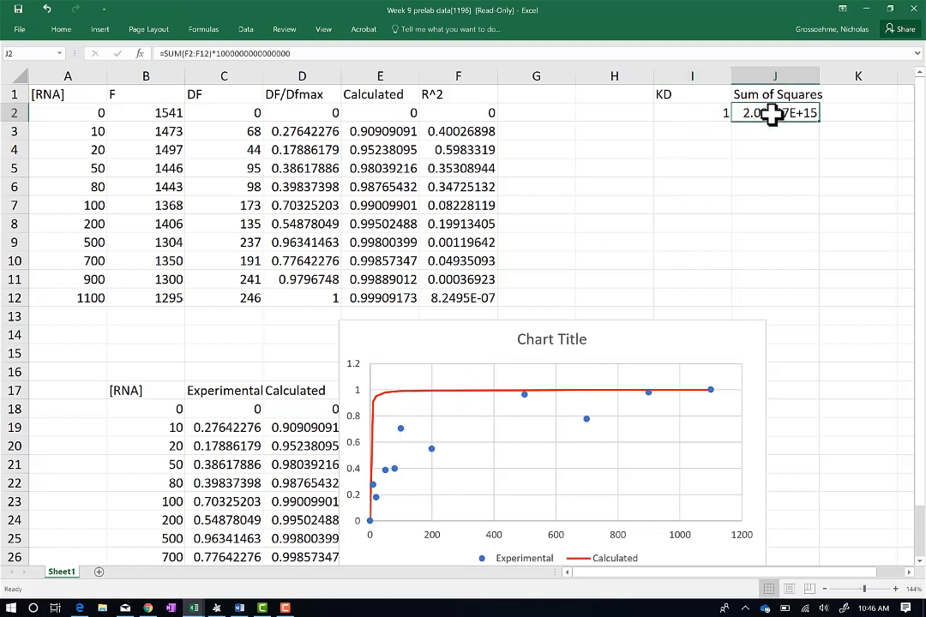
- Set the KD in I2 to 100 and check the Sum of Squares in J2
{"action": "left_click", "coordinate": [697, 114]}
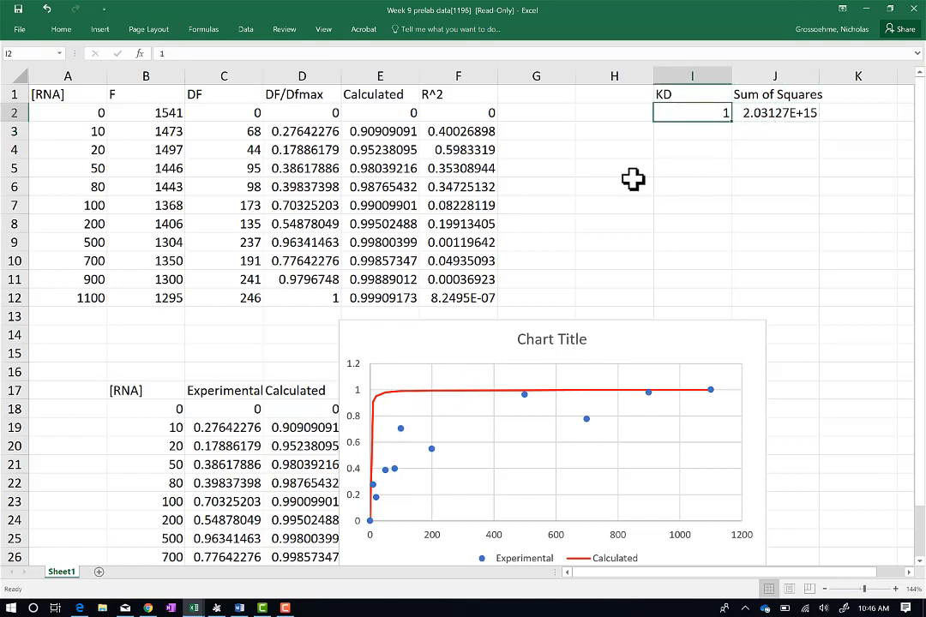
{"action": "type", "text": "100"}
{"action": "key", "text": "Return"}
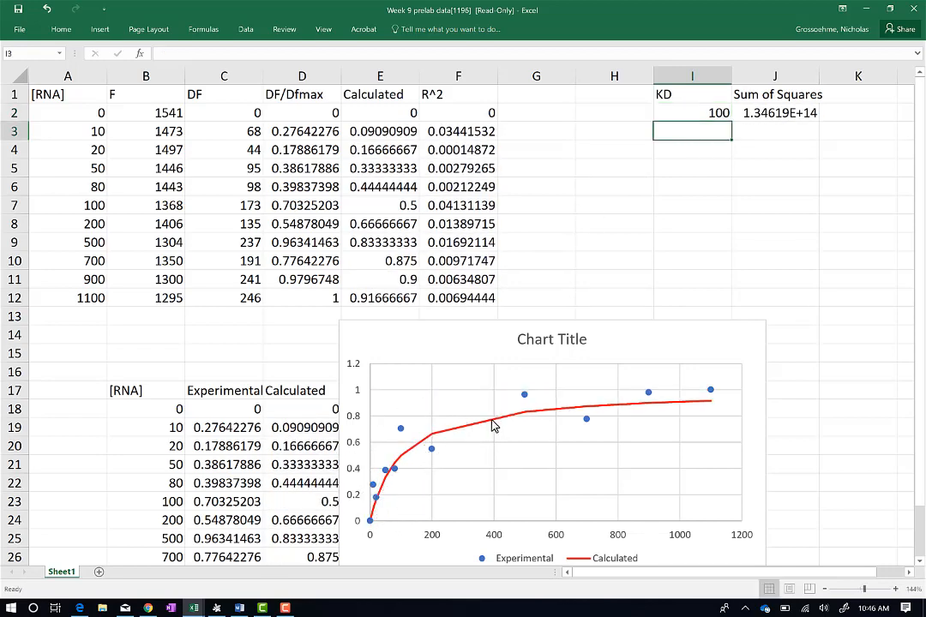
{"action": "left_click", "coordinate": [756, 112]}
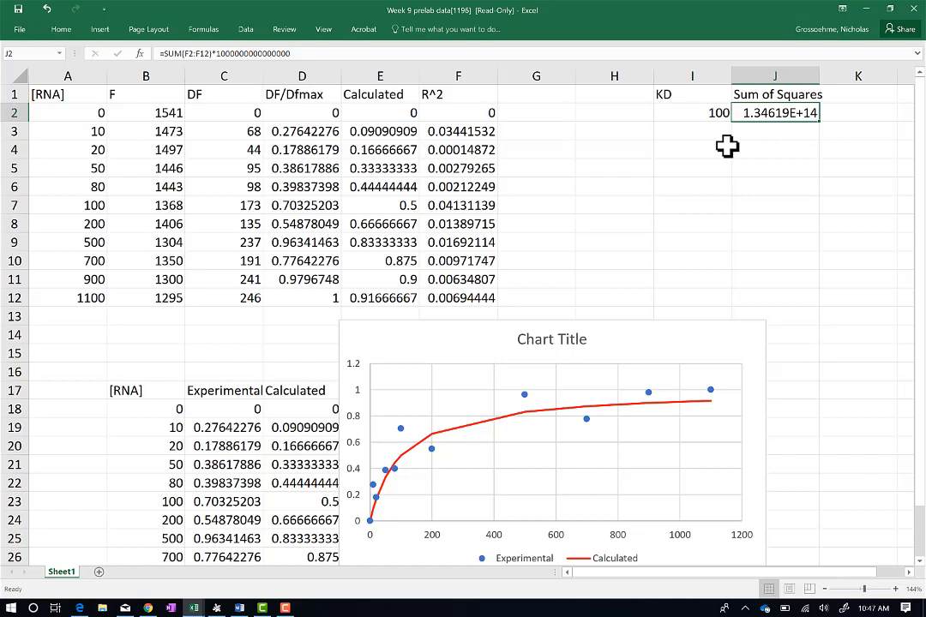
{"action": "key", "text": "Left"}
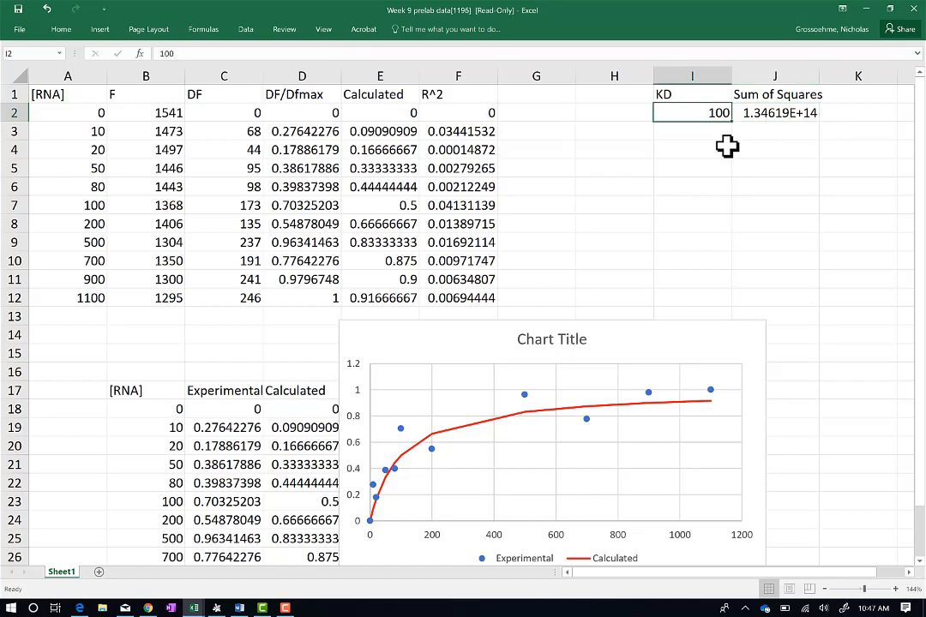
{"action": "key", "text": "Right"}
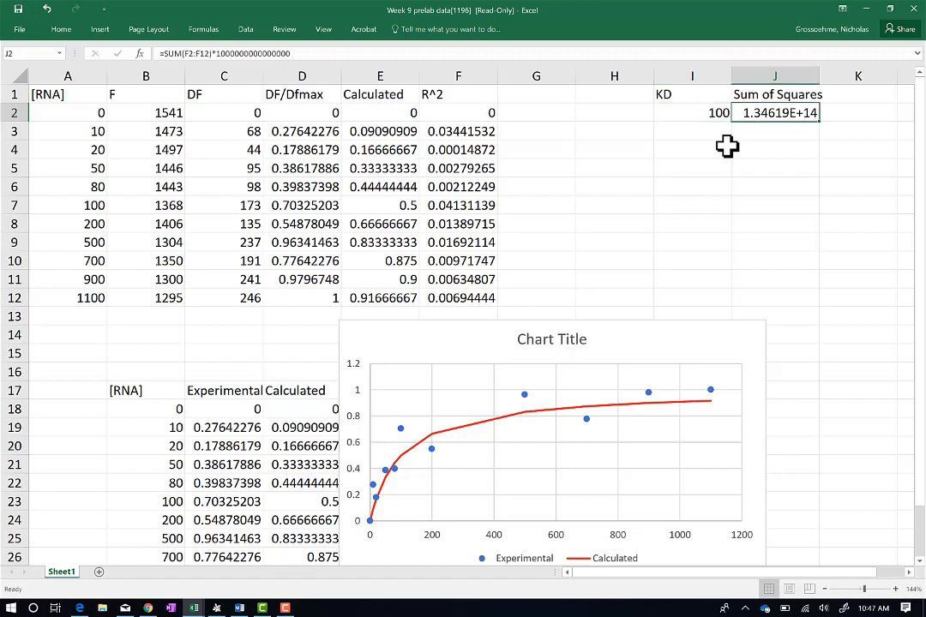
{"action": "key", "text": "Left"}
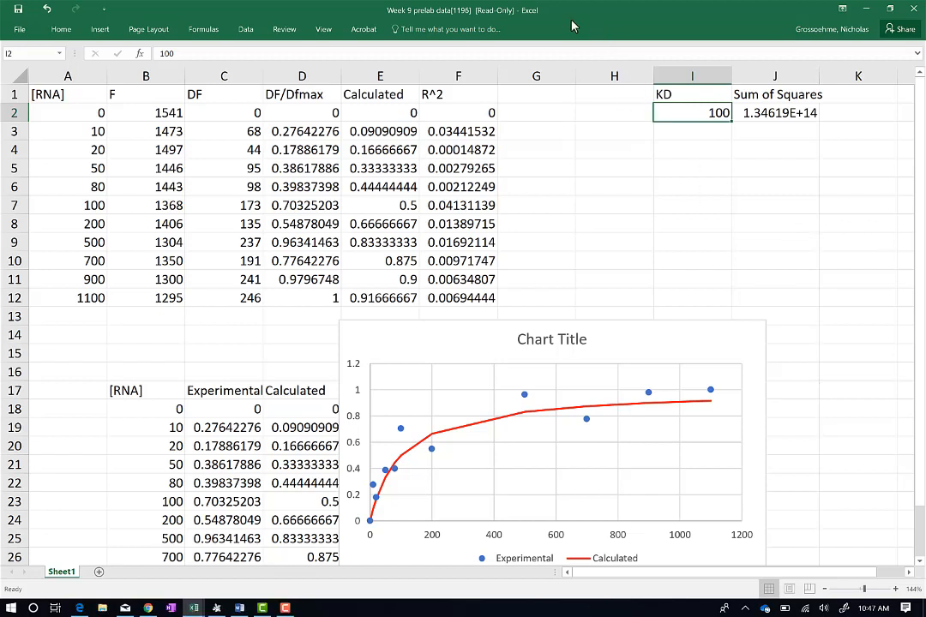
- Make sure the Solver Add-in is enabled among the Excel add-ins and check that the Solver command is available
{"action": "left_click", "coordinate": [246, 31]}
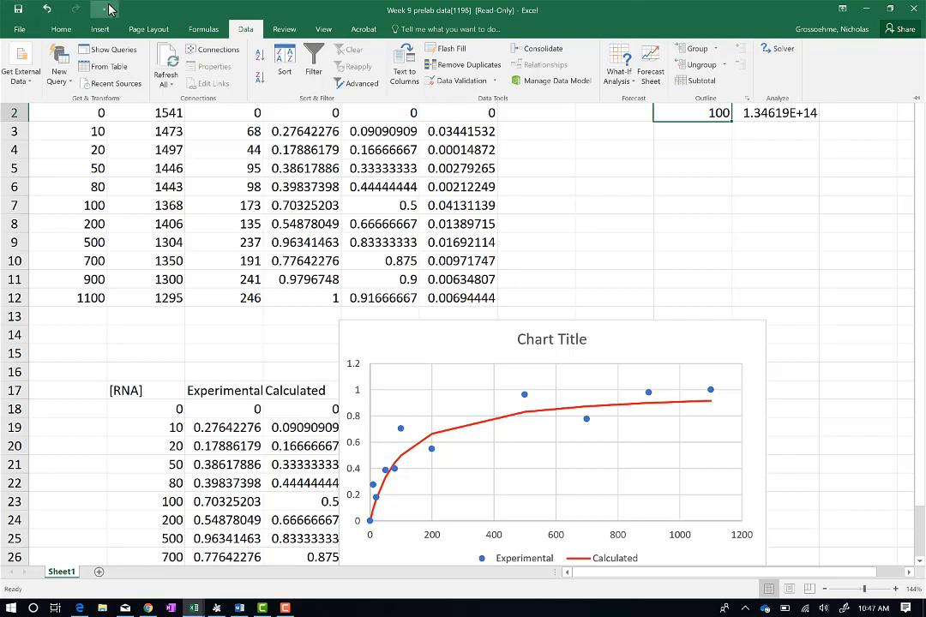
{"action": "left_click", "coordinate": [19, 29]}
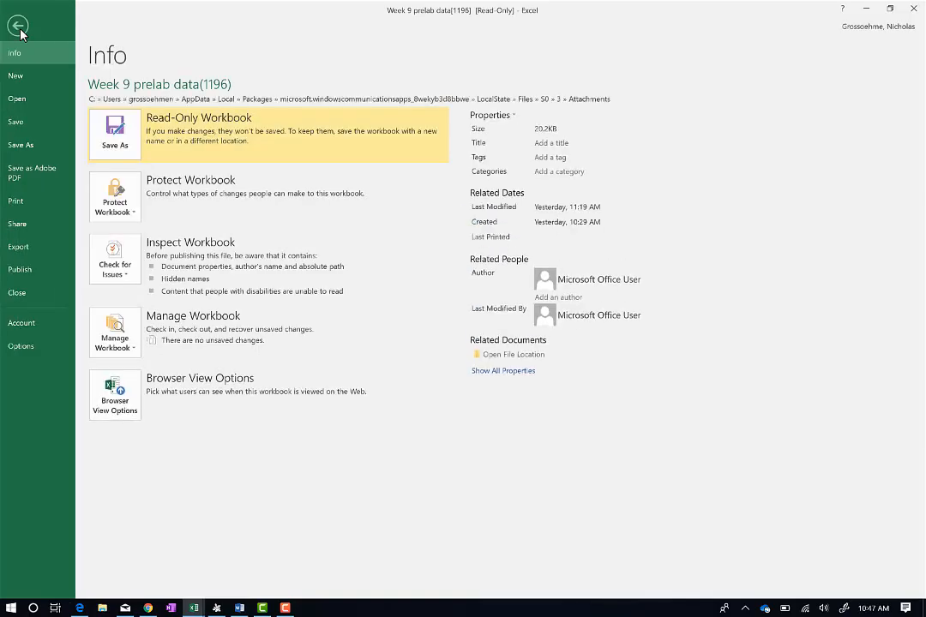
{"action": "left_click", "coordinate": [21, 346]}
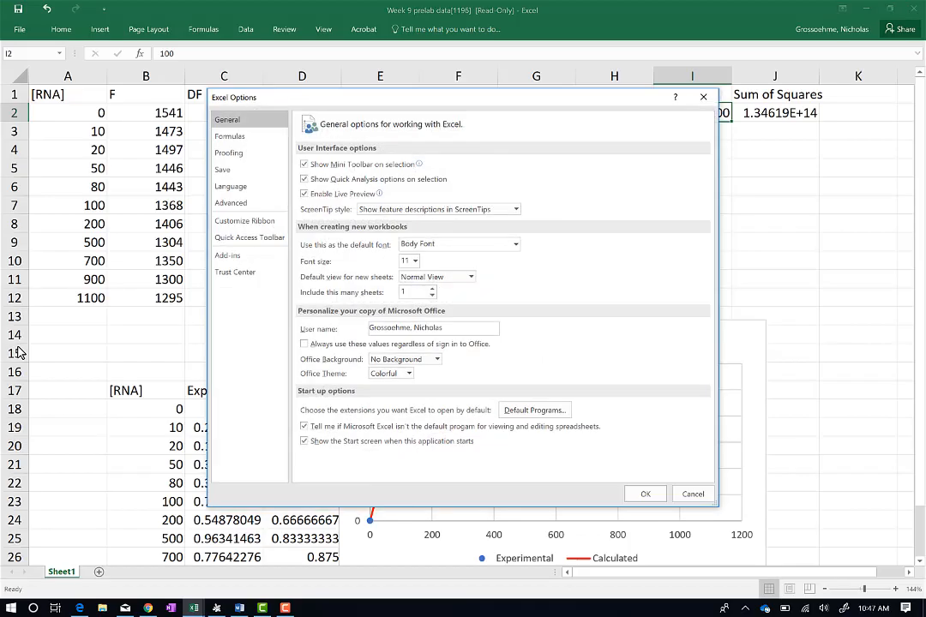
{"action": "left_click", "coordinate": [230, 256]}
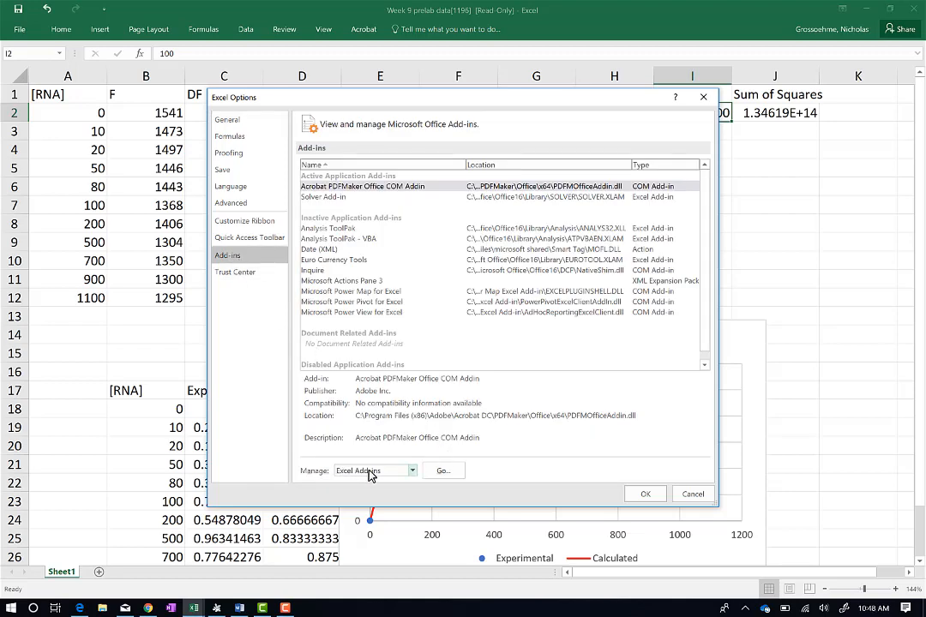
{"action": "left_click", "coordinate": [443, 471]}
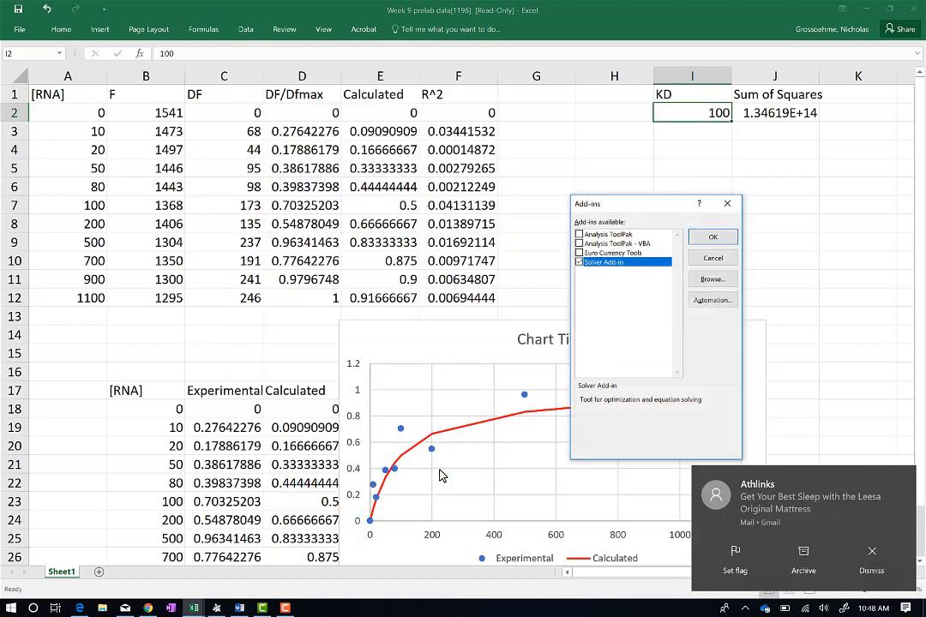
{"action": "left_click", "coordinate": [873, 553]}
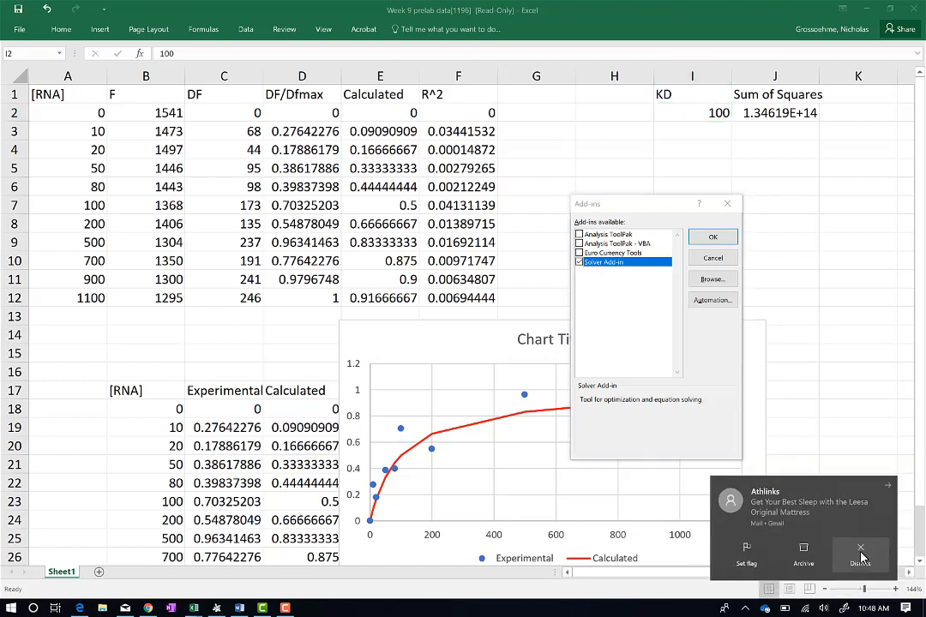
{"action": "left_click", "coordinate": [673, 362]}
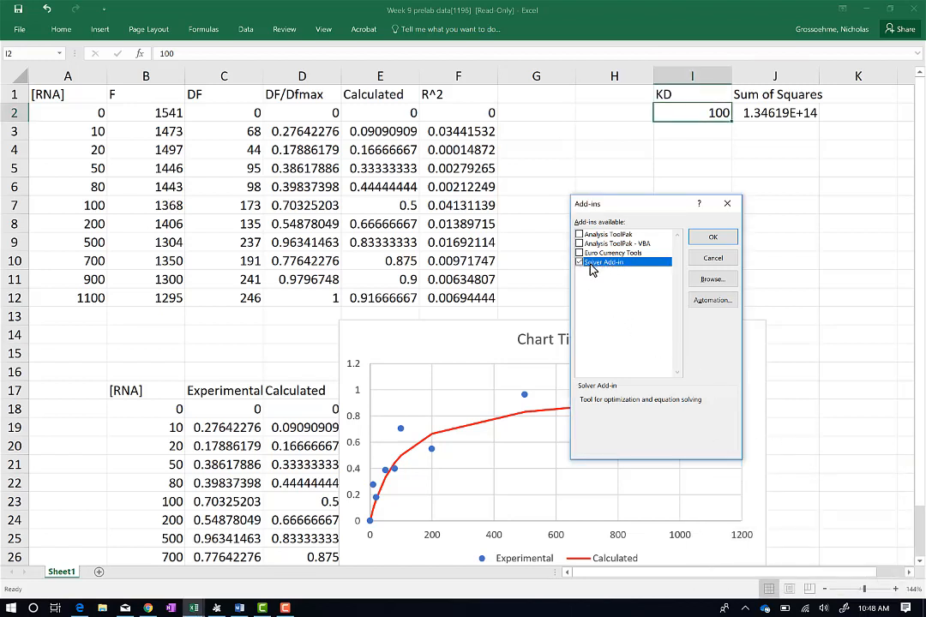
{"action": "left_click", "coordinate": [713, 238]}
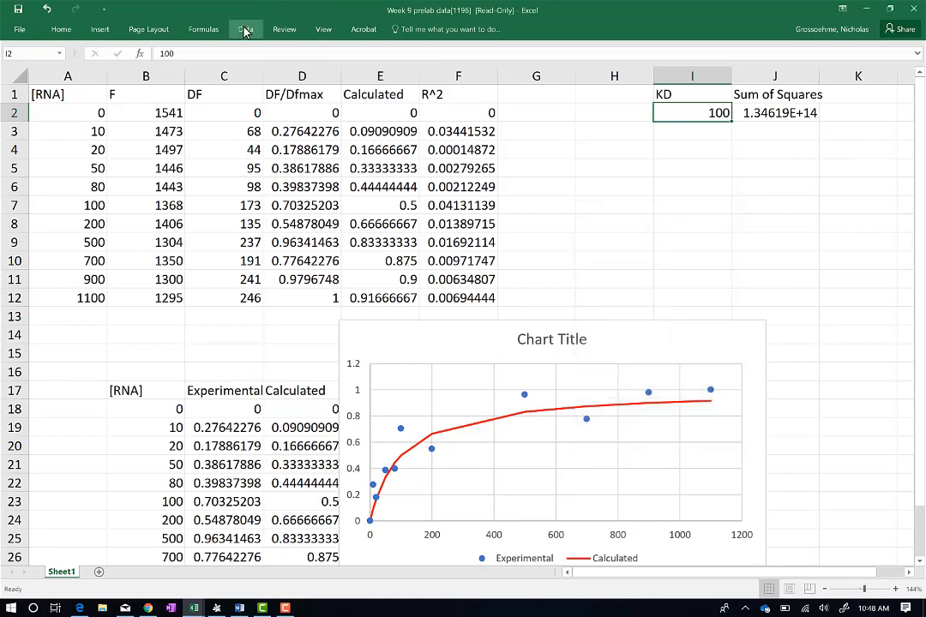
{"action": "left_click", "coordinate": [245, 30]}
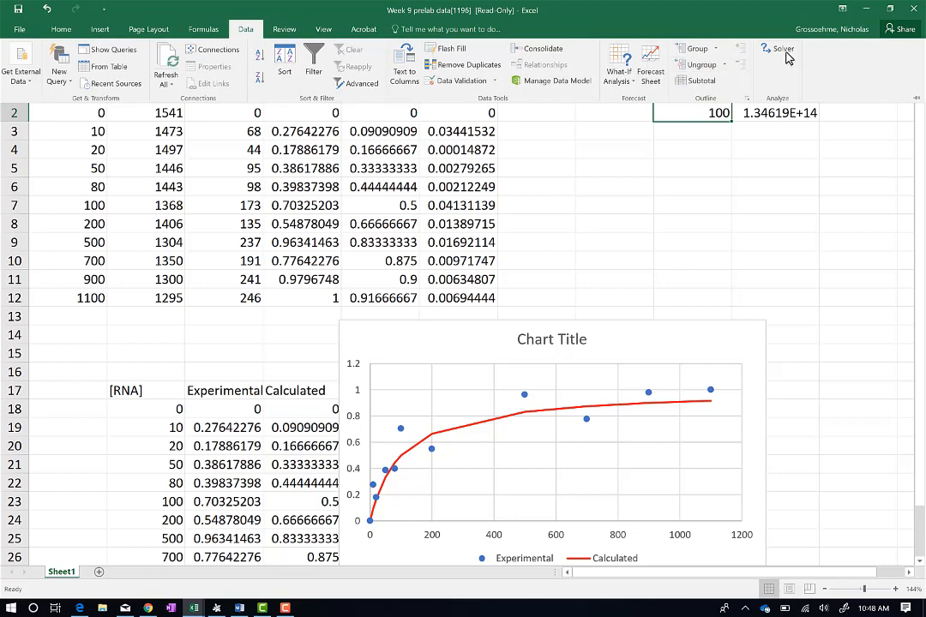
{"action": "left_click", "coordinate": [682, 19]}
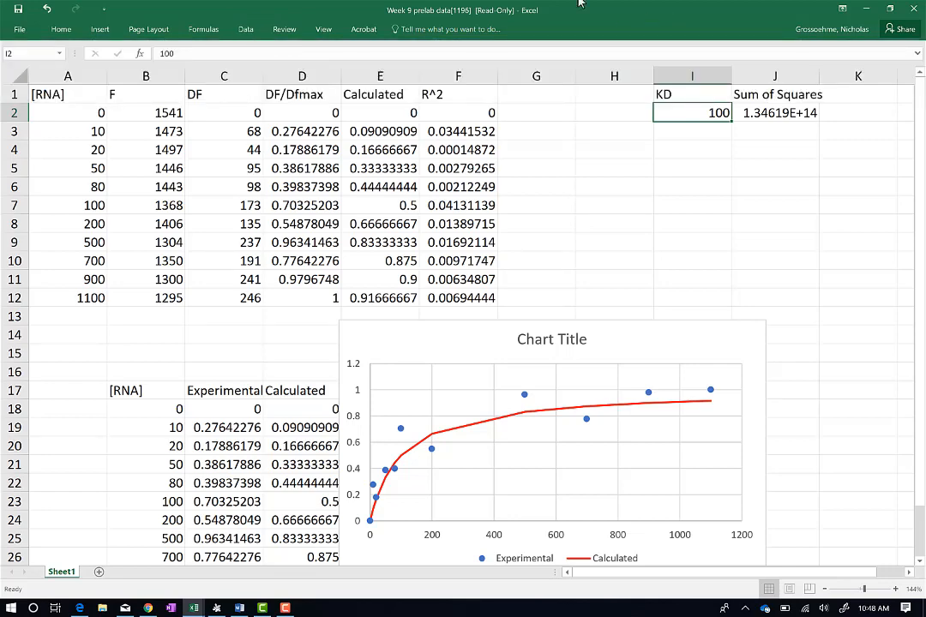
{"action": "left_click", "coordinate": [246, 30]}
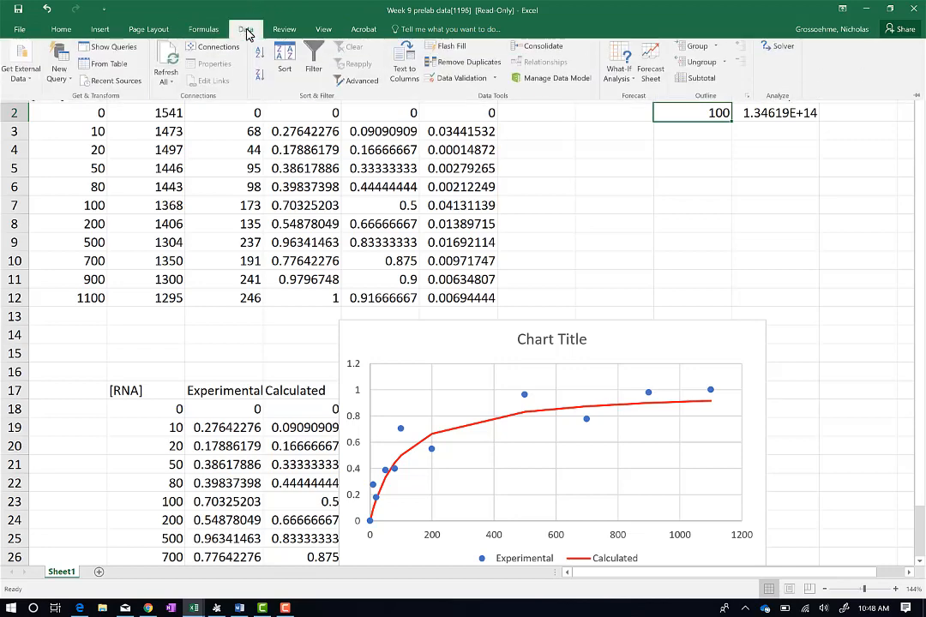
{"action": "left_click", "coordinate": [246, 34]}
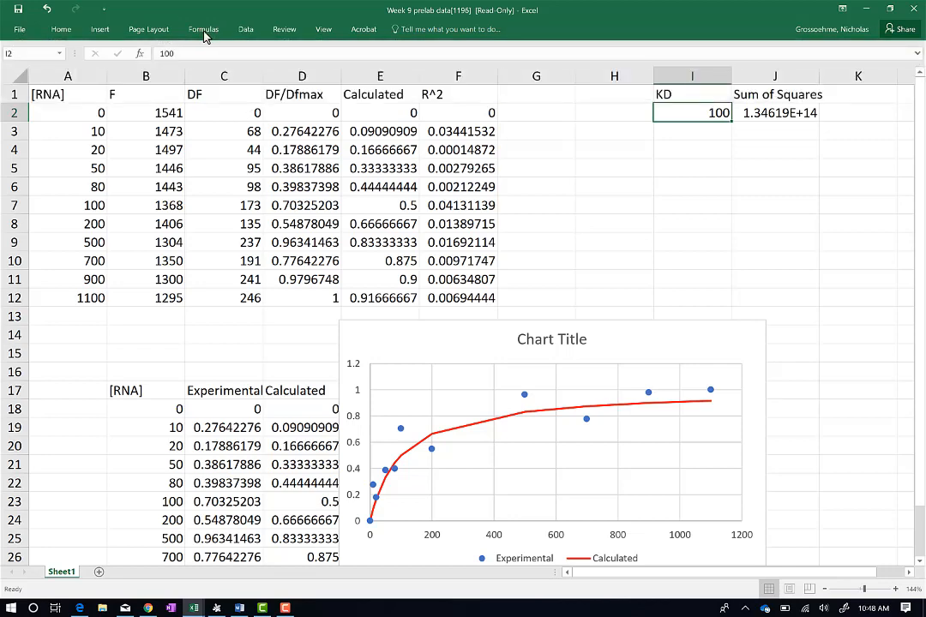
{"action": "left_click", "coordinate": [204, 33]}
{"action": "left_click", "coordinate": [203, 32]}
- Start Solver with the Sum of Squares cell J2 as the objective and set it to Min
{"action": "left_click", "coordinate": [751, 113]}
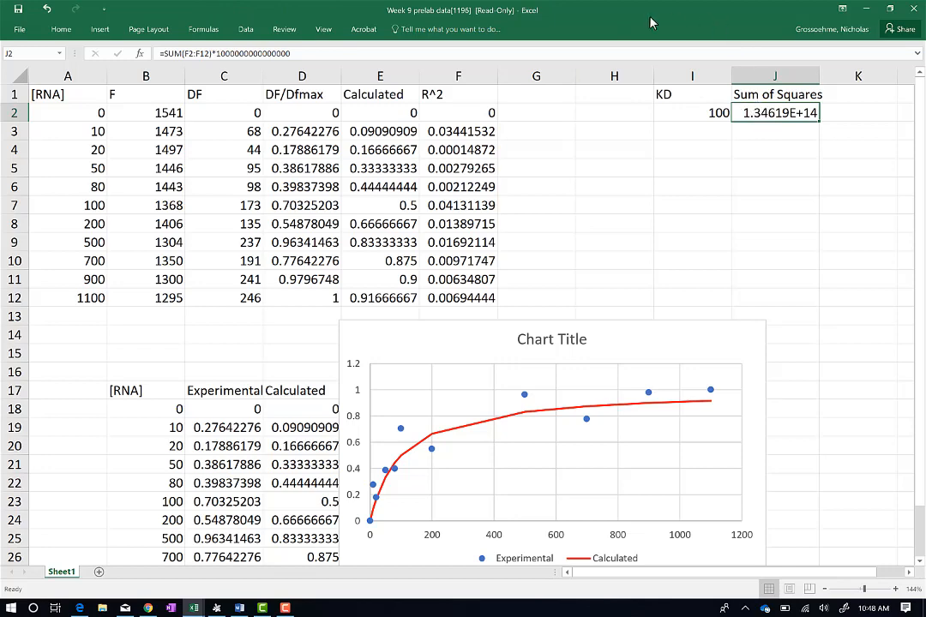
{"action": "left_click", "coordinate": [249, 30]}
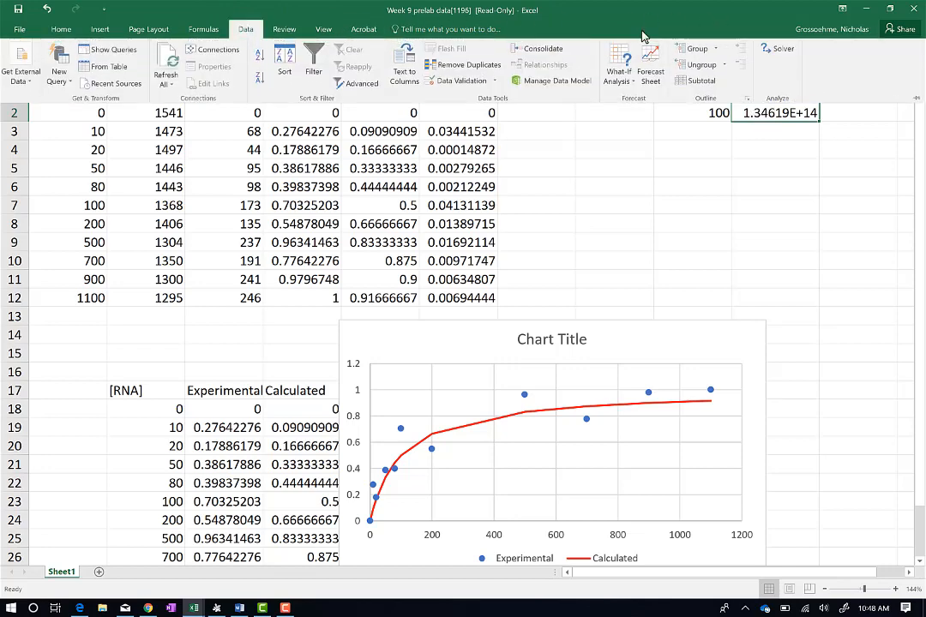
{"action": "left_click", "coordinate": [782, 48]}
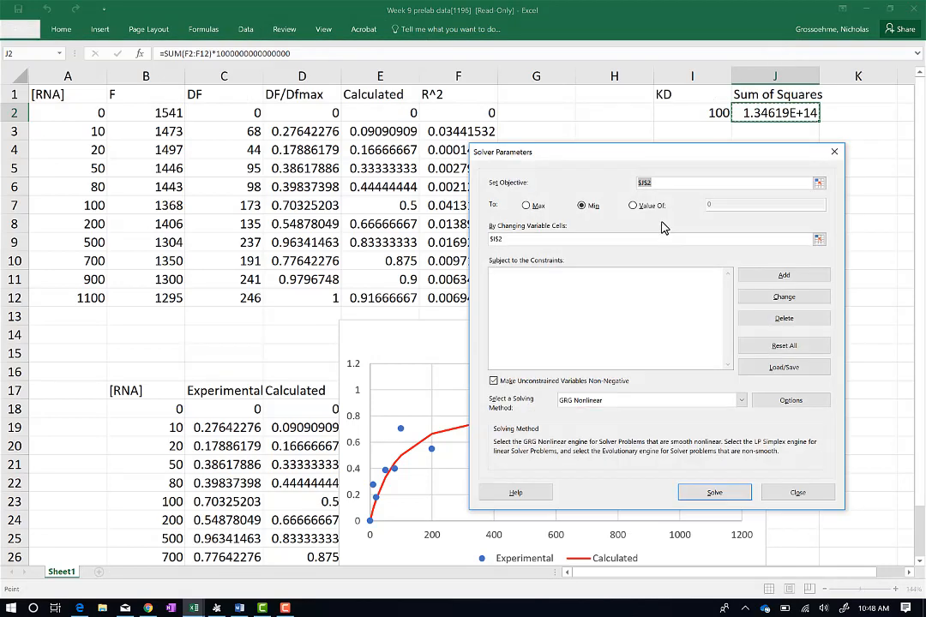
{"action": "left_click_drag", "start_coordinate": [546, 177], "coordinate": [558, 198]}
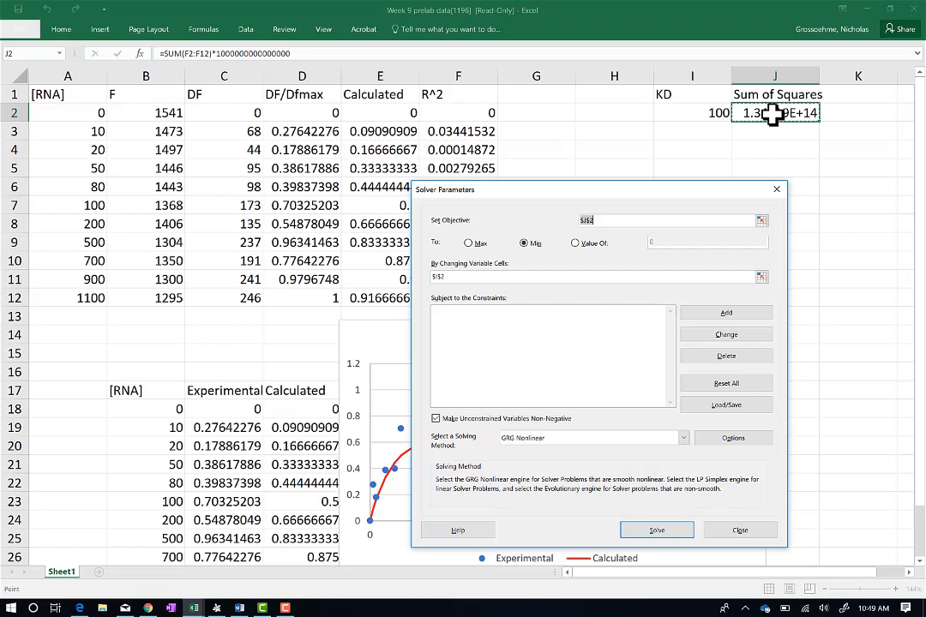
{"action": "left_click", "coordinate": [525, 245]}
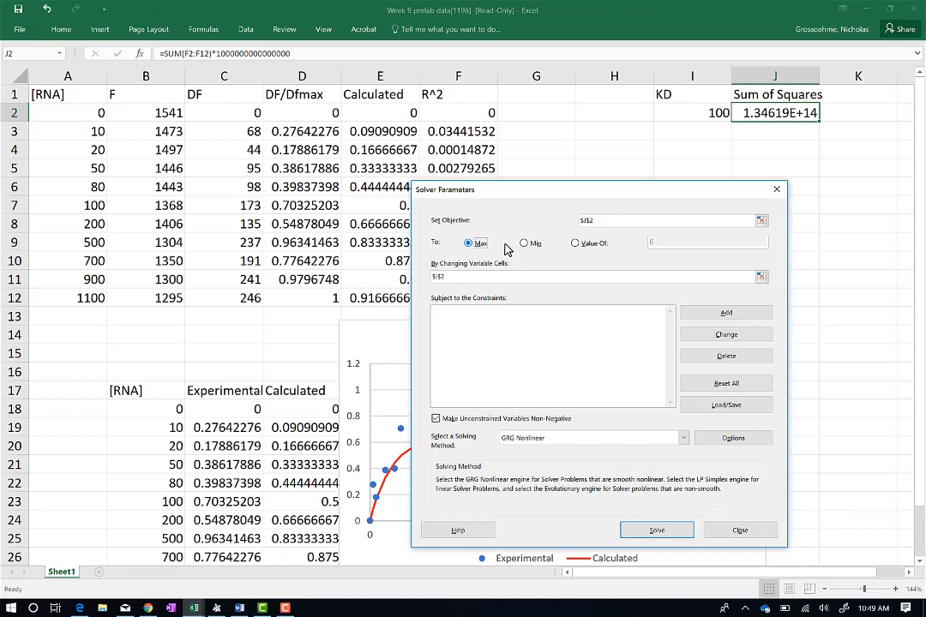
{"action": "left_click", "coordinate": [587, 245]}
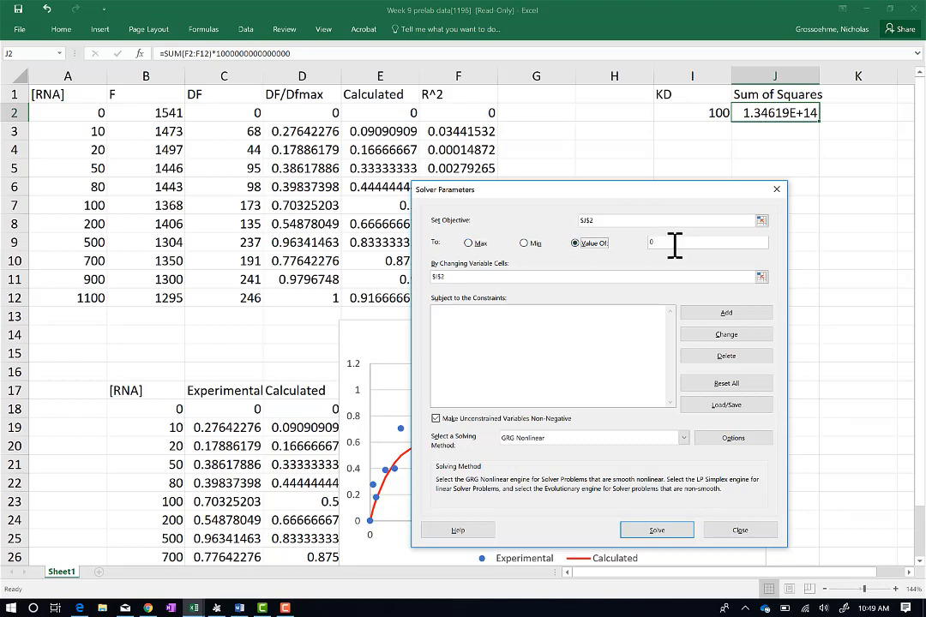
{"action": "left_click", "coordinate": [530, 244]}
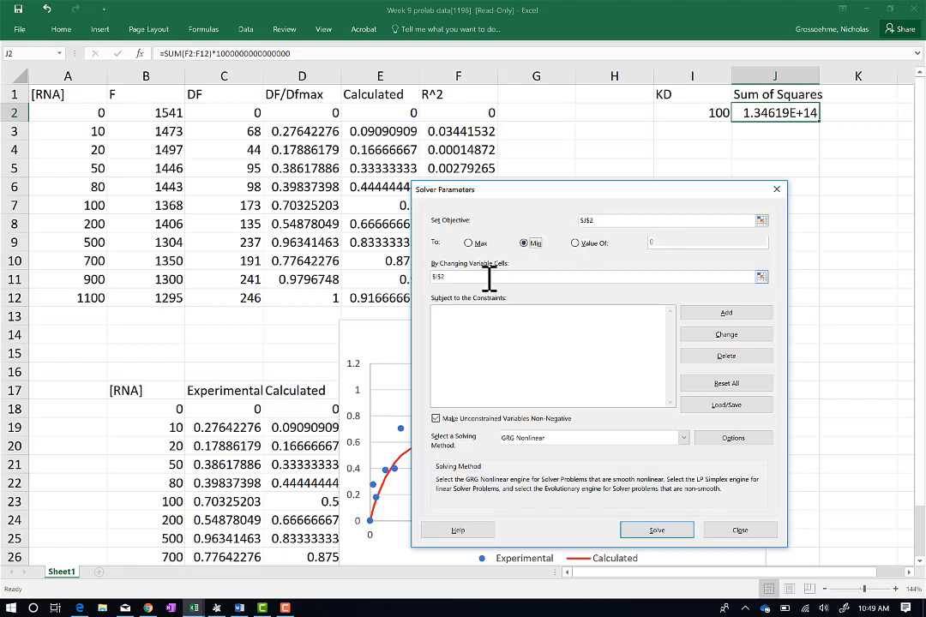
- Set the KD cell I2 as the changing variable cell in the Solver parameters
{"action": "left_click", "coordinate": [555, 279]}
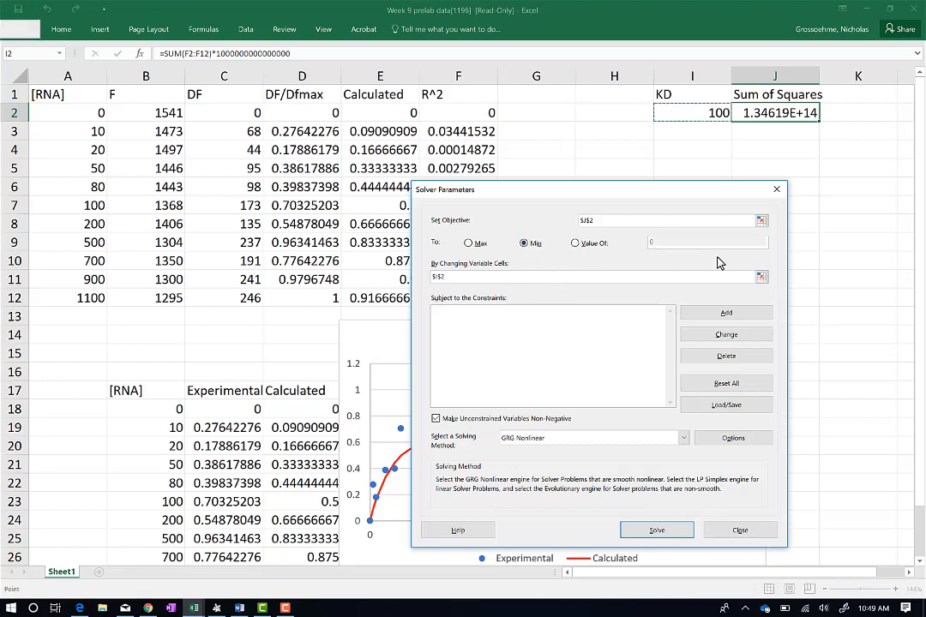
{"action": "left_click", "coordinate": [763, 278]}
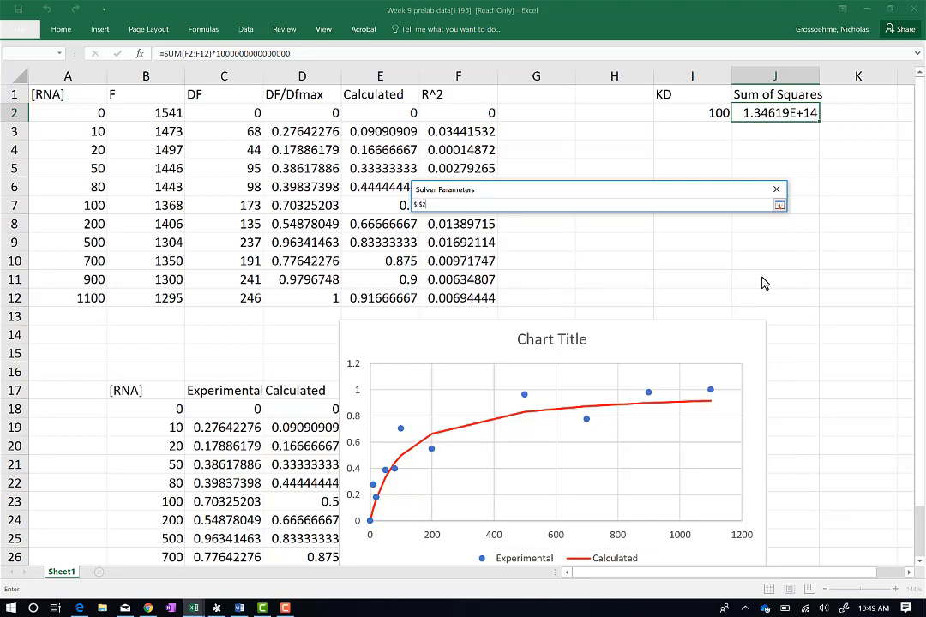
{"action": "left_click", "coordinate": [702, 115]}
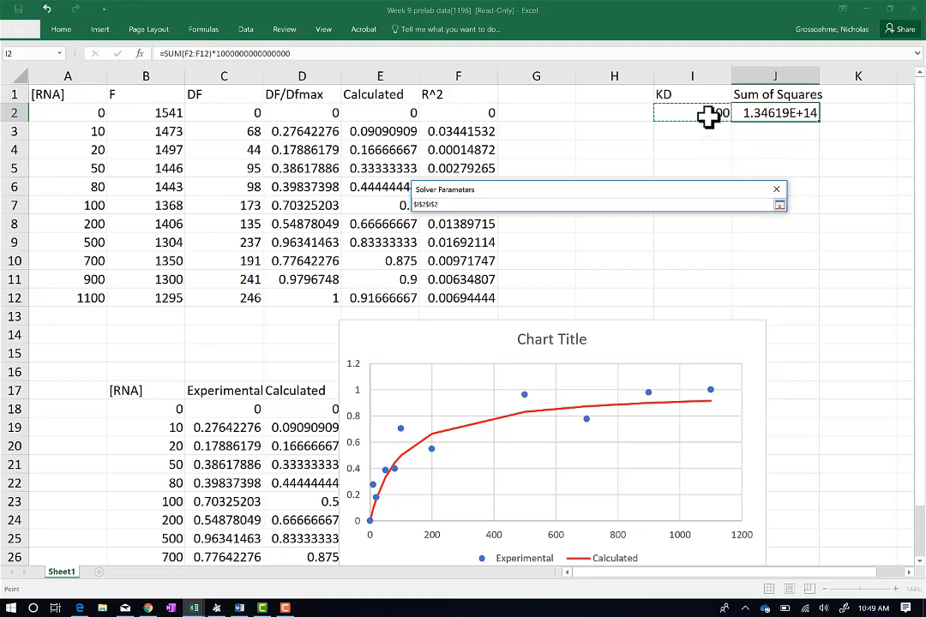
{"action": "left_click", "coordinate": [708, 113]}
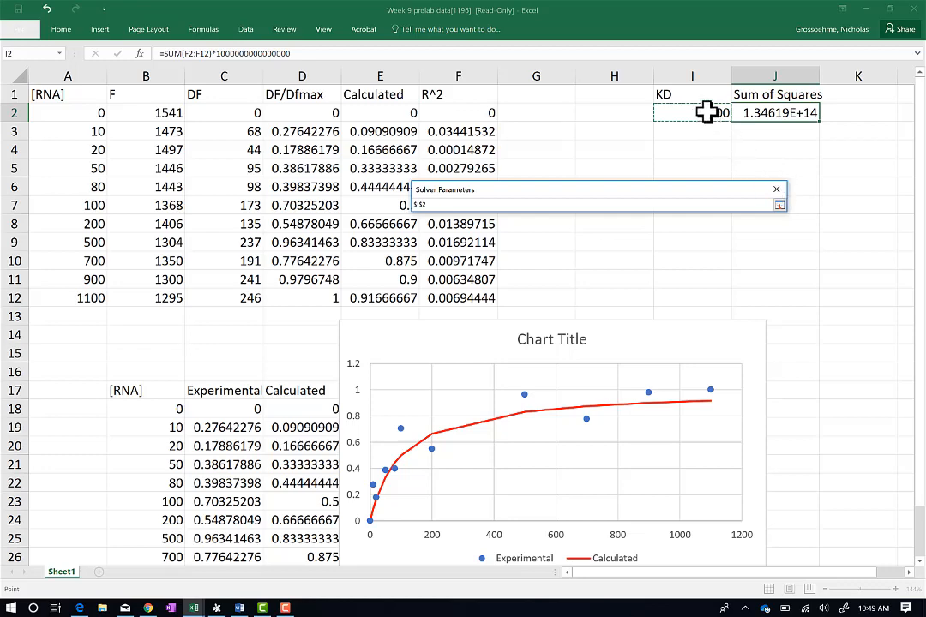
{"action": "left_click", "coordinate": [778, 205]}
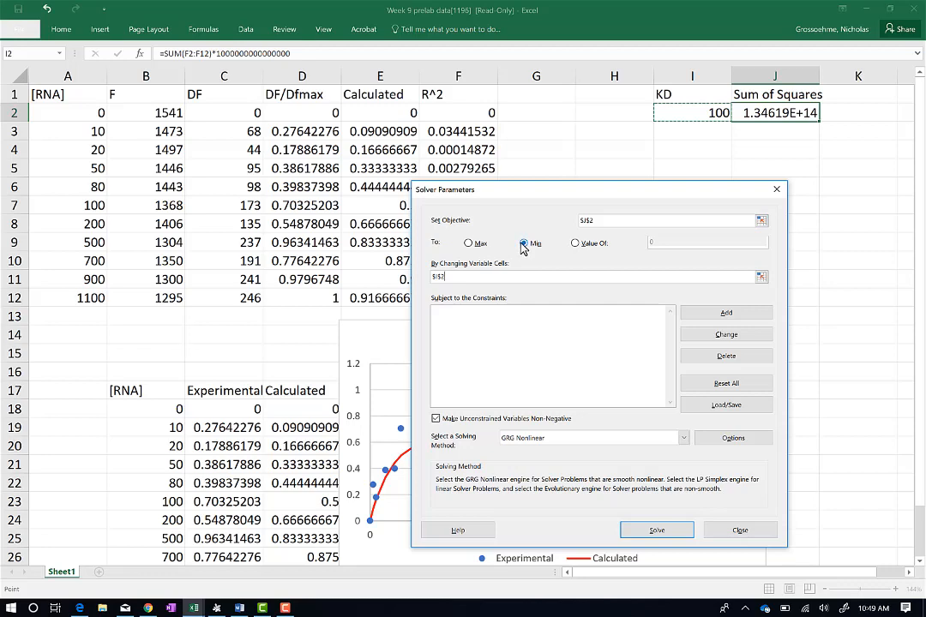
- Solve for the KD, keep the Solver solution, and check the values in I2 and J2
{"action": "left_click", "coordinate": [645, 532]}
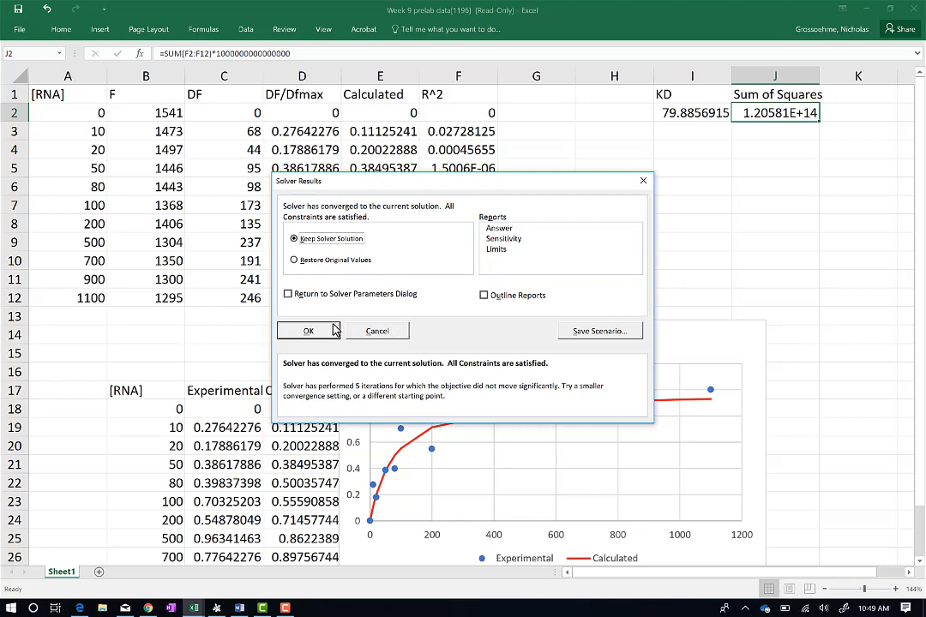
{"action": "left_click", "coordinate": [326, 333]}
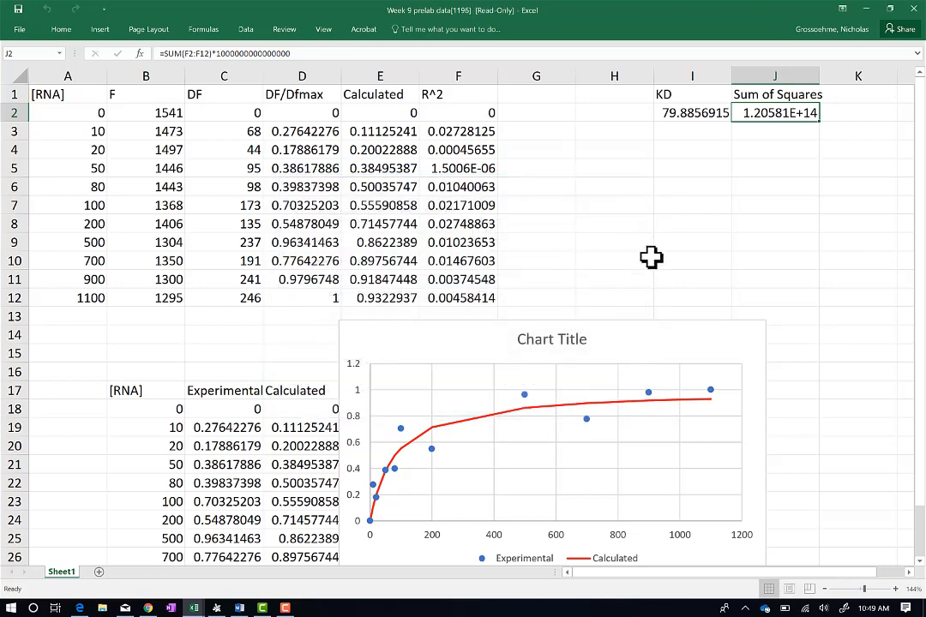
{"action": "left_click", "coordinate": [699, 113]}
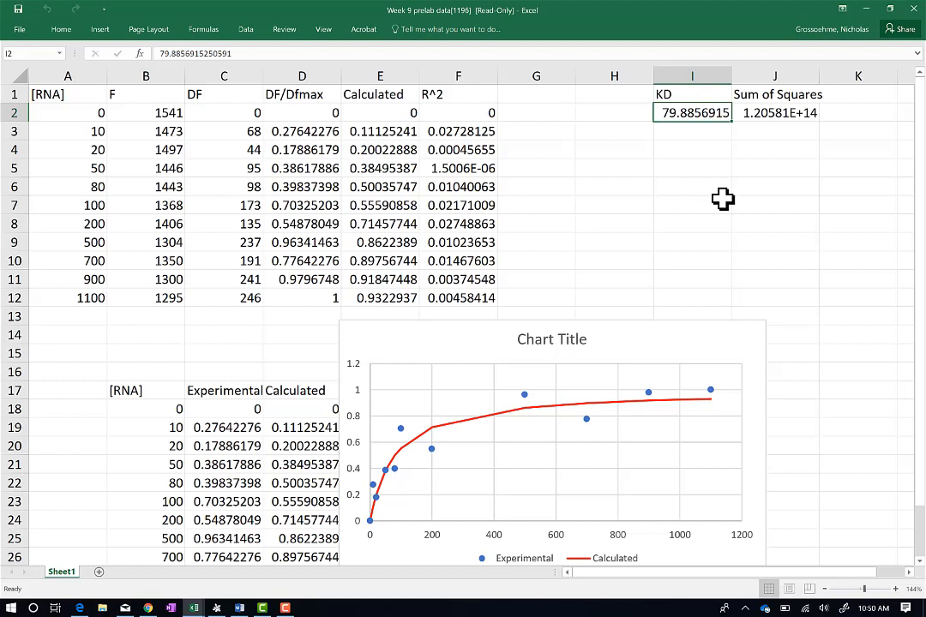
{"action": "key", "text": "Right"}
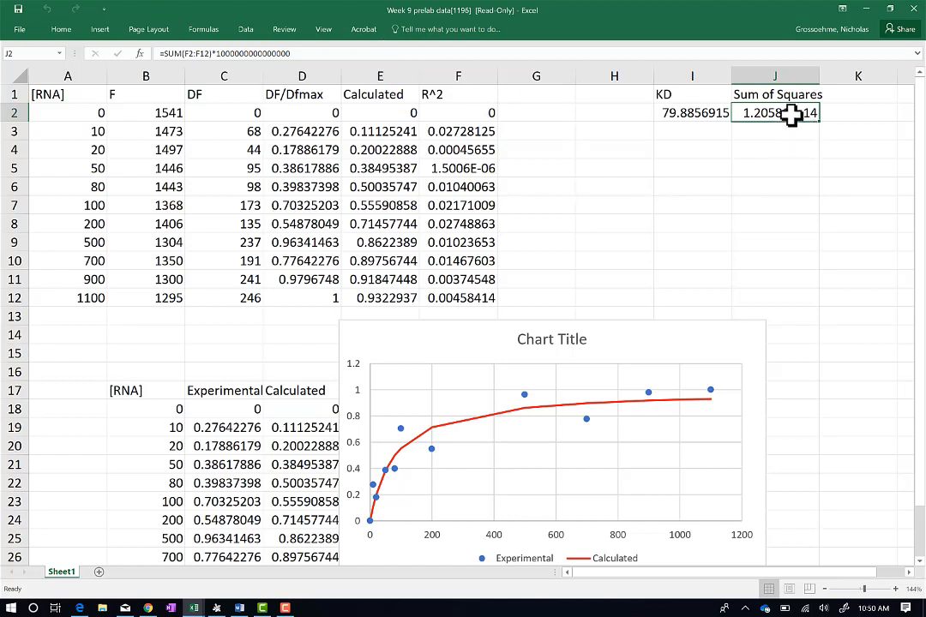
- Set the KD in I2 to 1 as a different starting value for the fit
{"action": "left_click", "coordinate": [701, 112]}
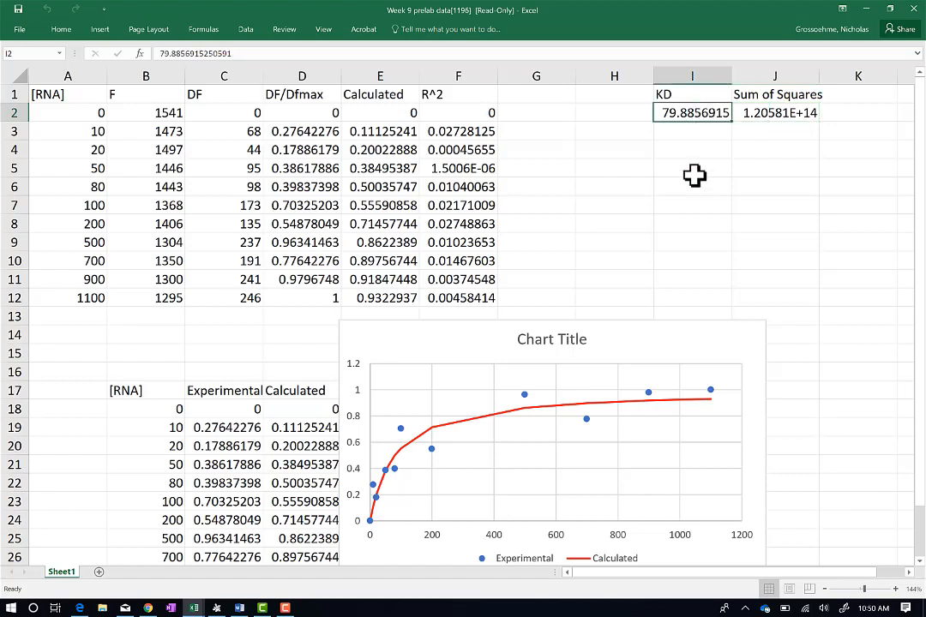
{"action": "type", "text": "1"}
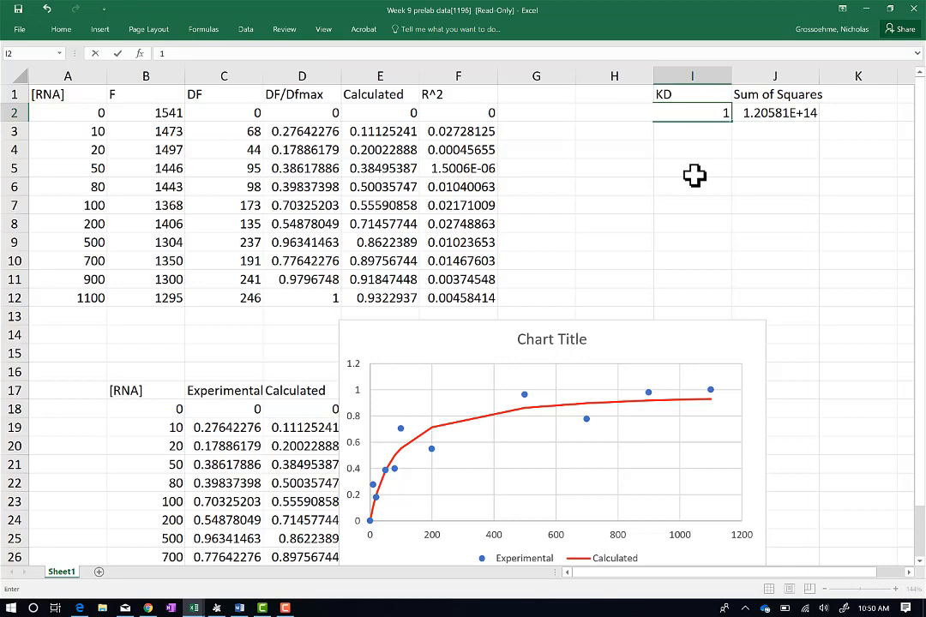
{"action": "key", "text": "Return"}
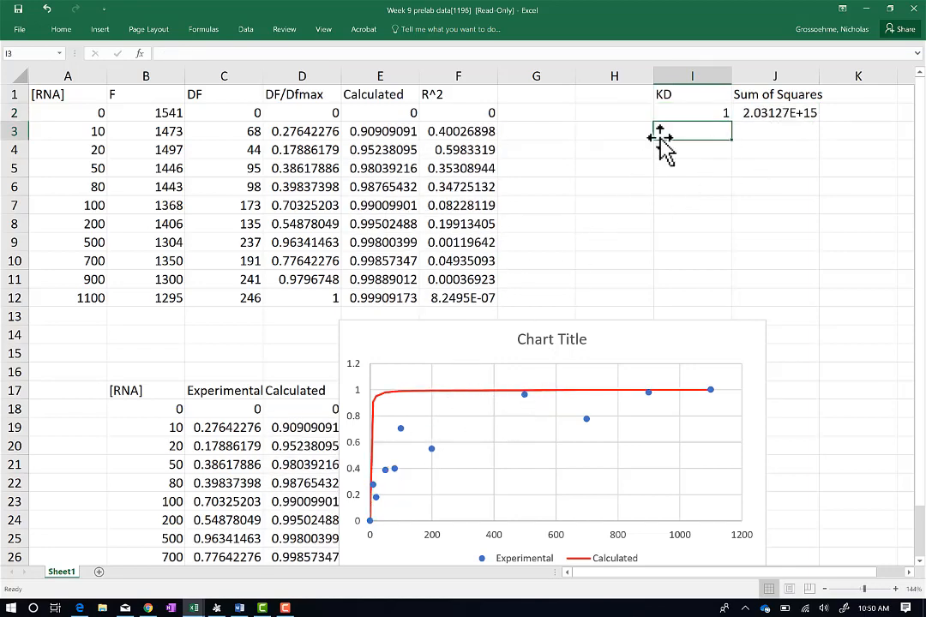
{"action": "left_click", "coordinate": [686, 113]}
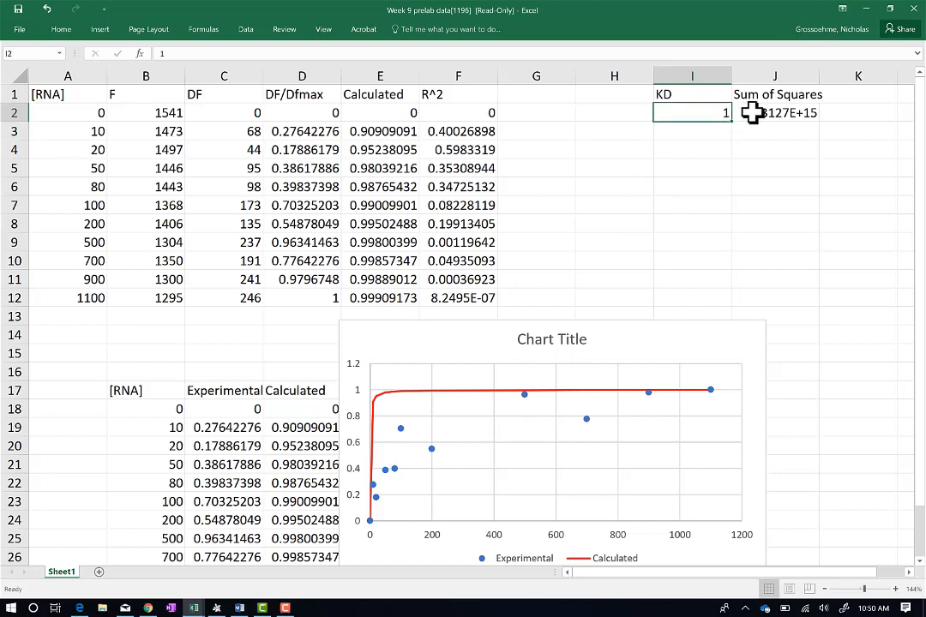
- Run Solver again, minimizing J2 by changing I2, and keep the Solver solution
{"action": "left_click", "coordinate": [756, 113]}
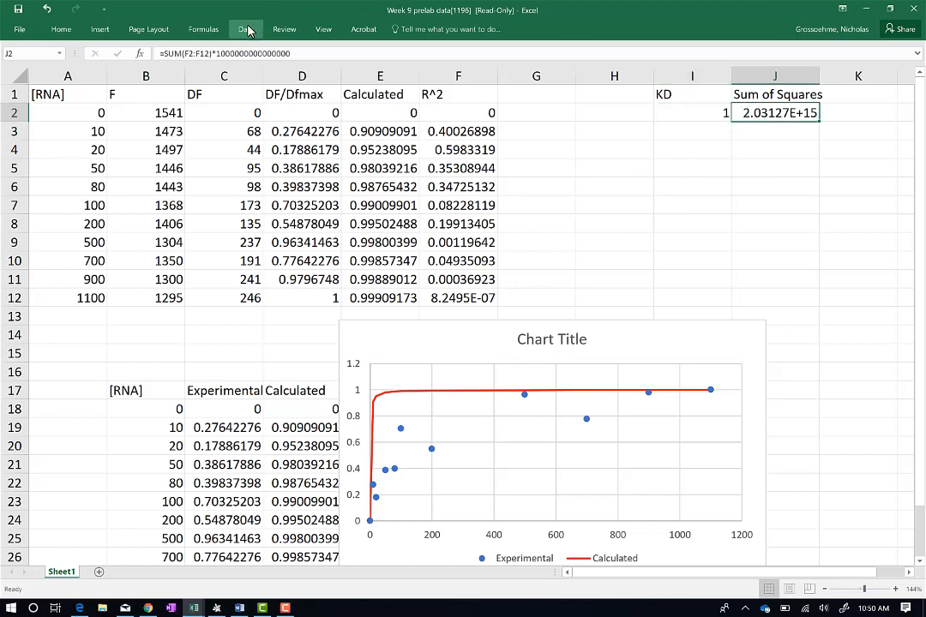
{"action": "left_click", "coordinate": [246, 30]}
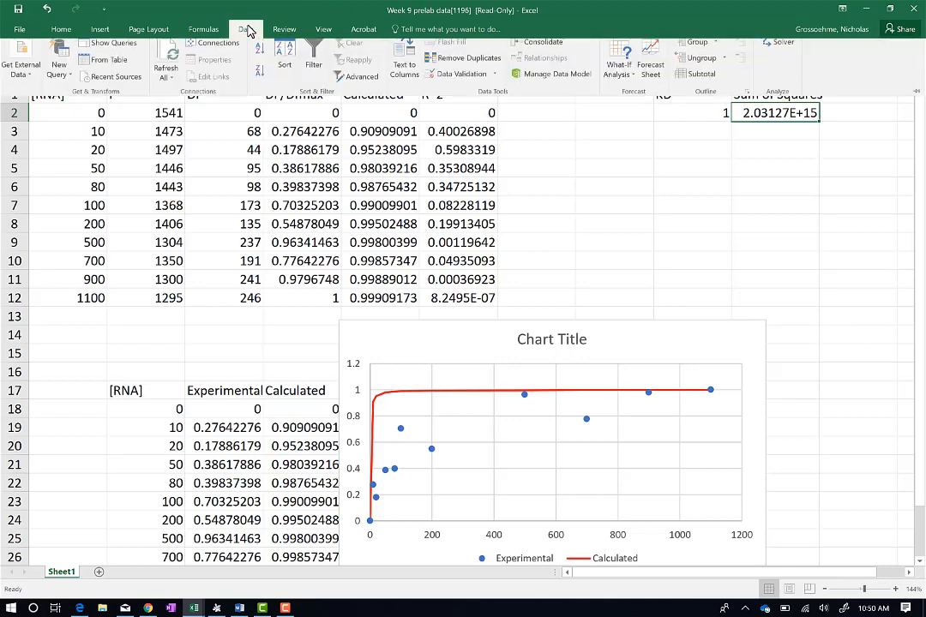
{"action": "left_click", "coordinate": [780, 51]}
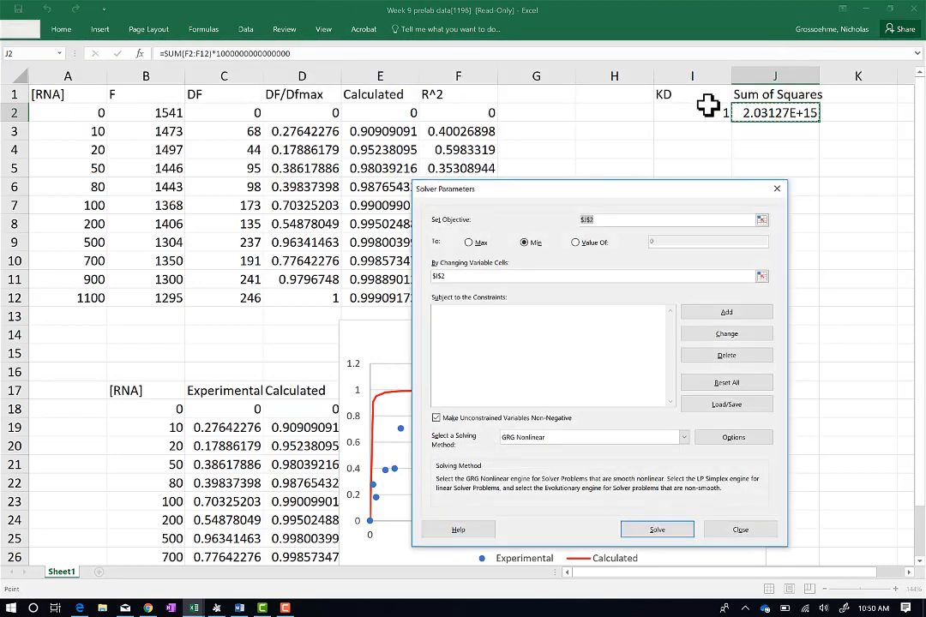
{"action": "left_click", "coordinate": [616, 221]}
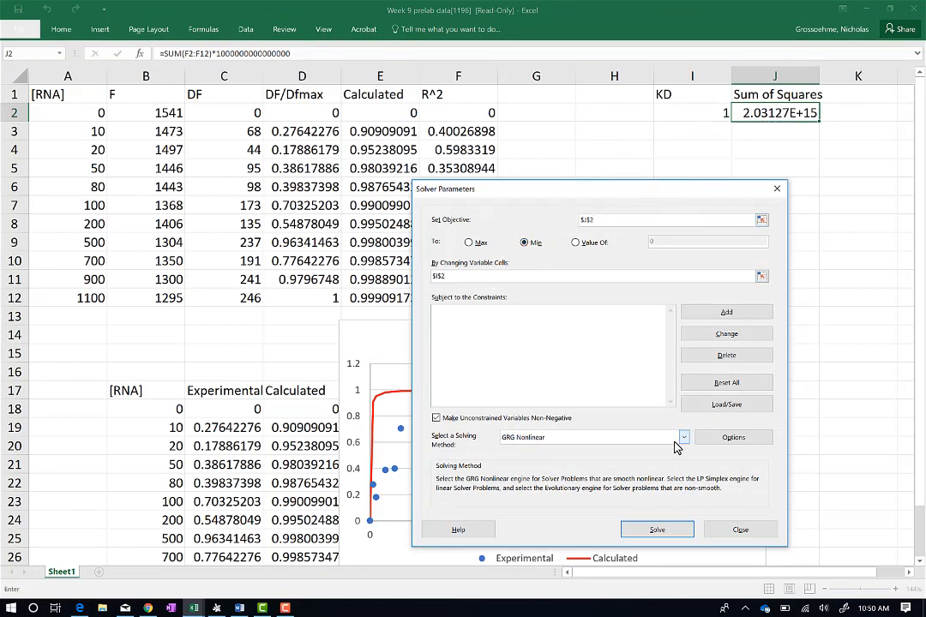
{"action": "left_click", "coordinate": [656, 531]}
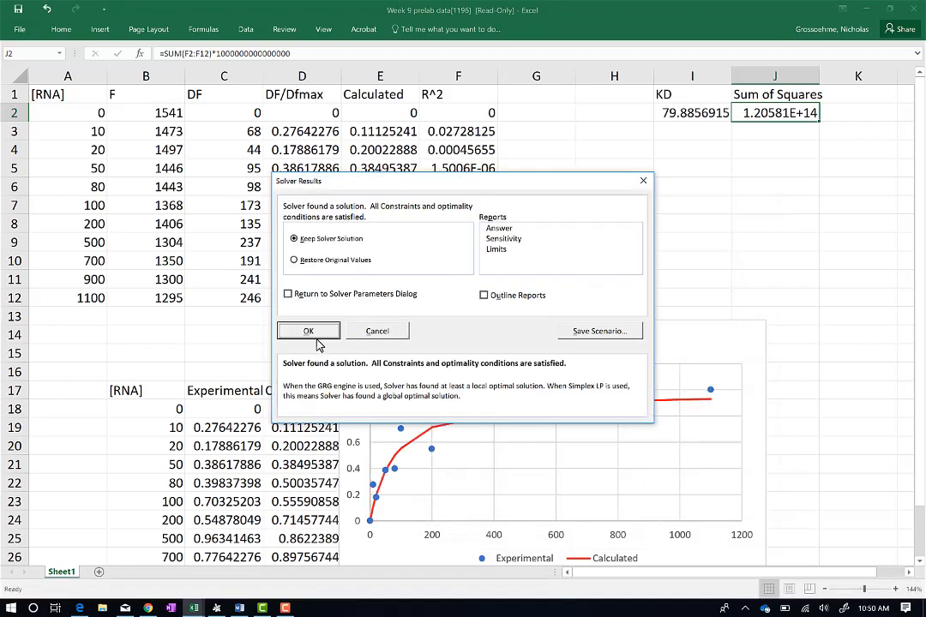
{"action": "left_click", "coordinate": [310, 332]}
- Check the fitted KD value in I2
{"action": "left_click", "coordinate": [692, 114]}
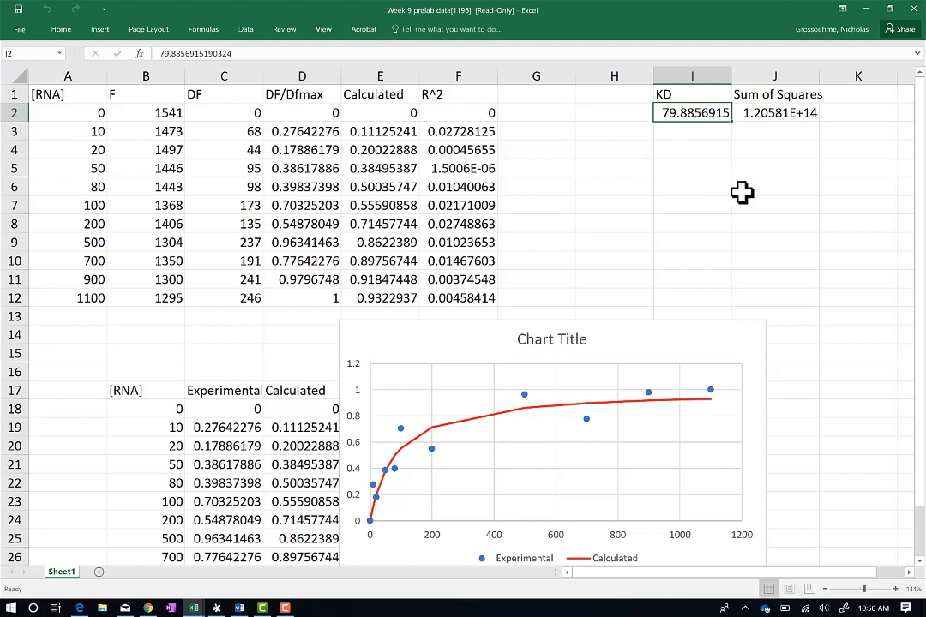
{"action": "left_click", "coordinate": [752, 281]}
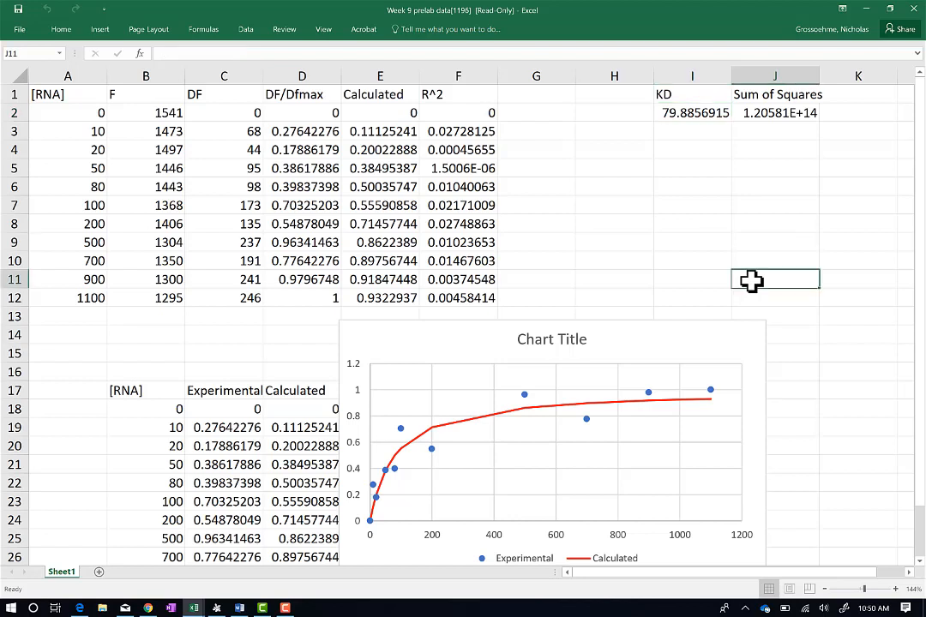
{"action": "left_click", "coordinate": [677, 118]}
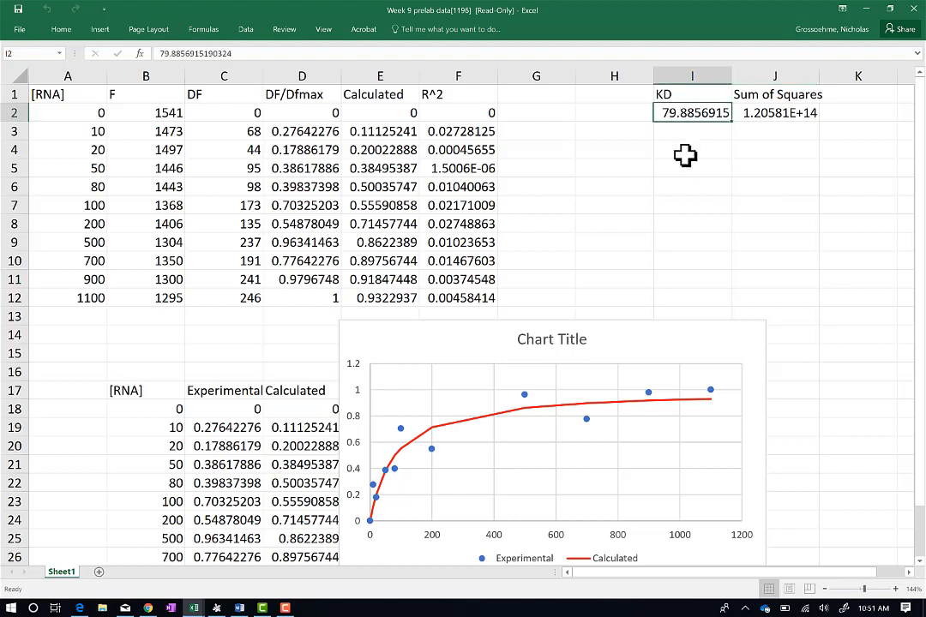